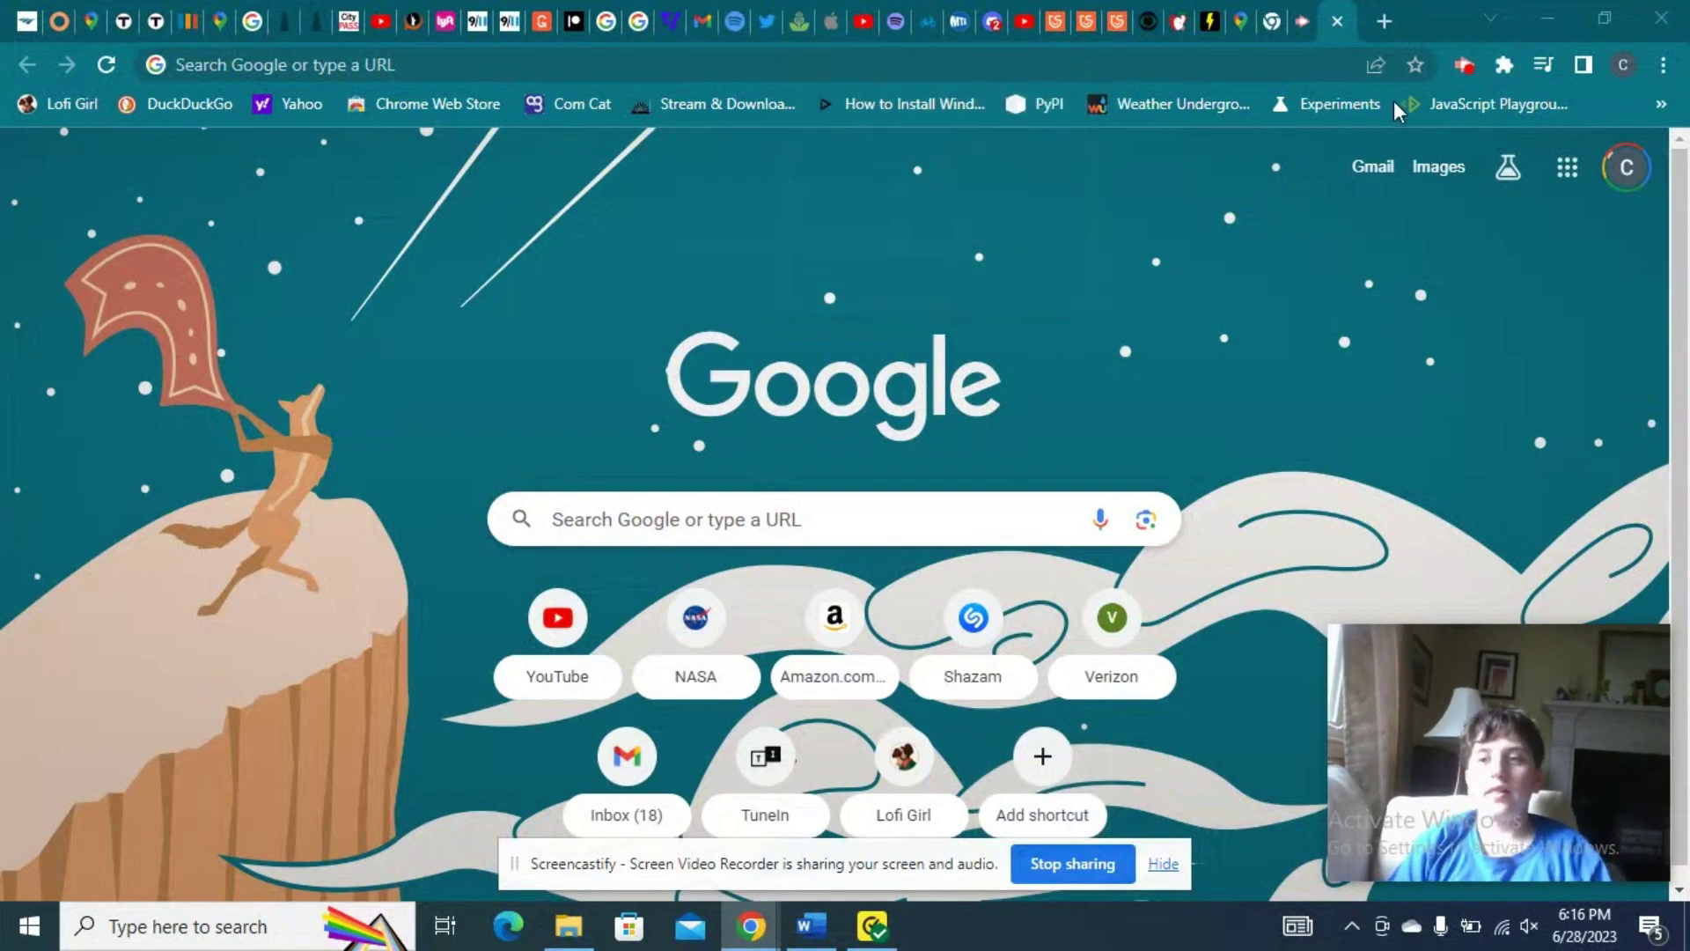
Open Google Maps from the Chrome address bar using the maps.google.com suggestion.
{"action": "left_click", "coordinate": [1270, 63]}
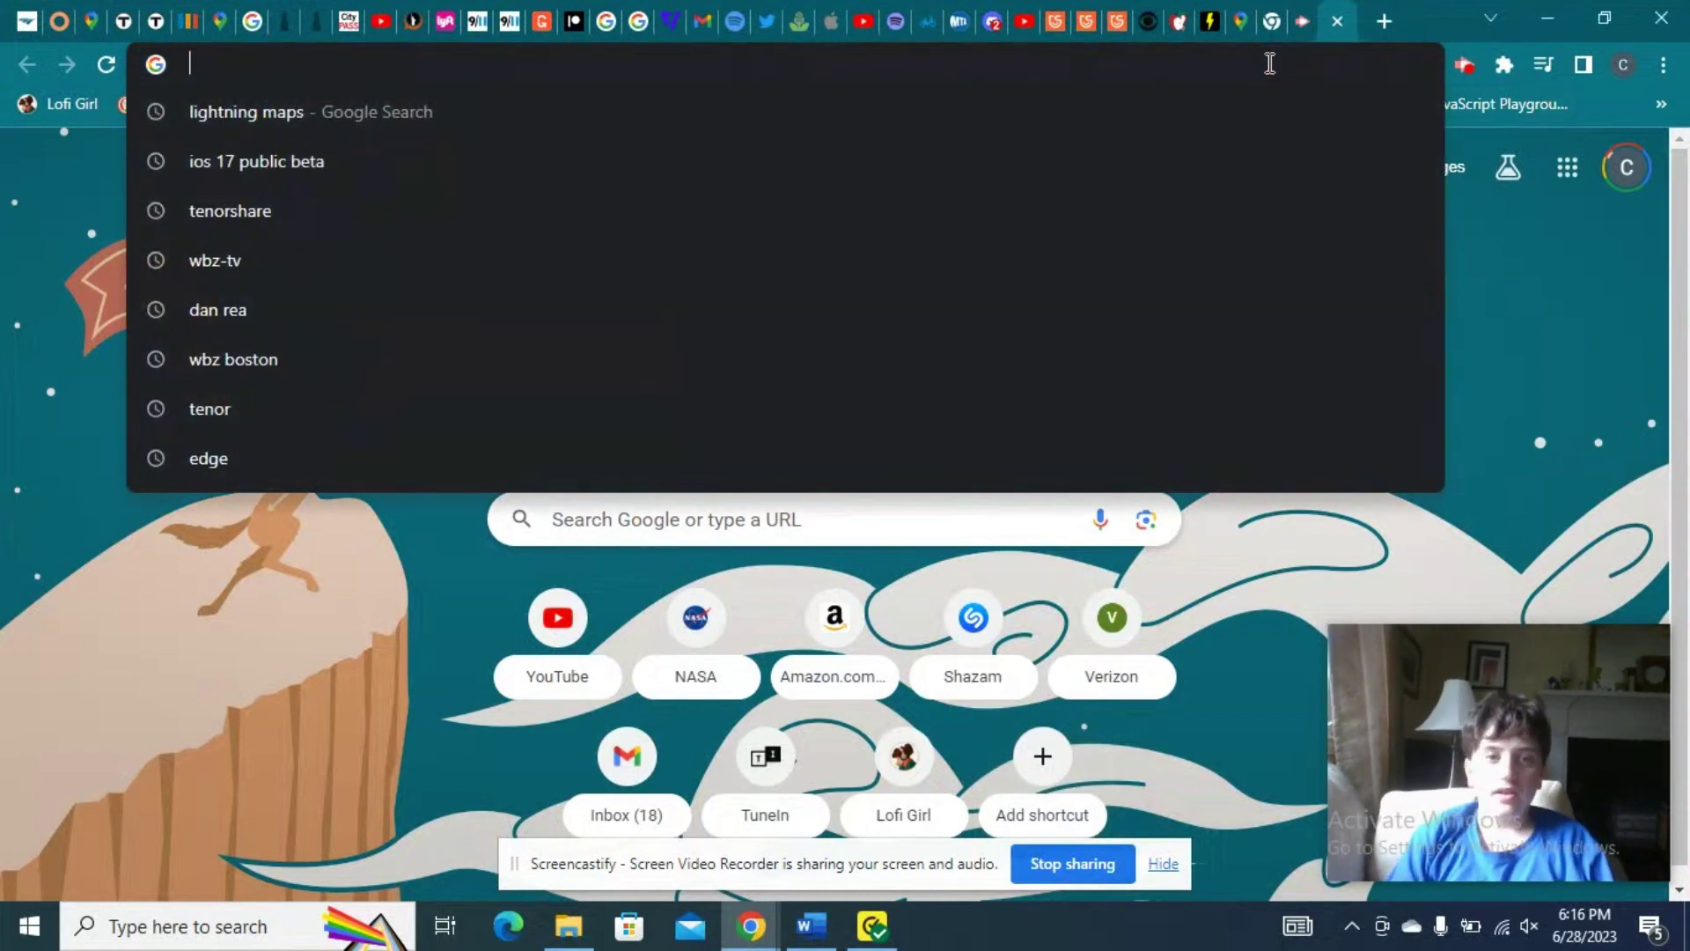
{"action": "type", "text": "mao\\"}
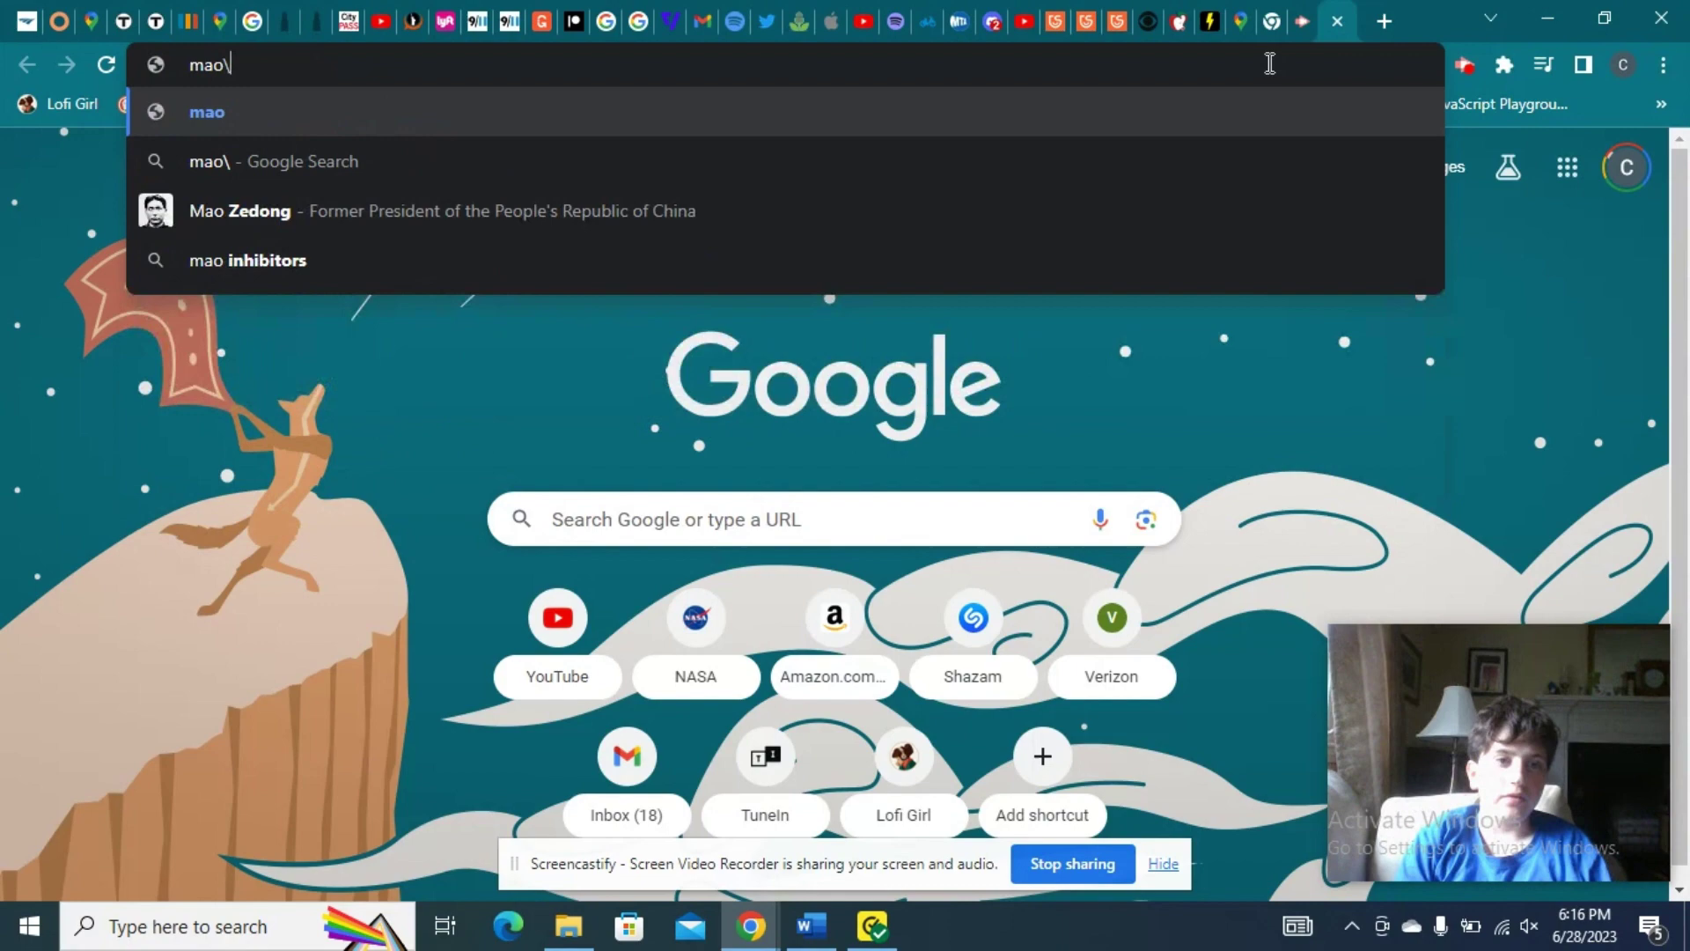
{"action": "key", "text": "BackSpace"}
{"action": "key", "text": "BackSpace"}
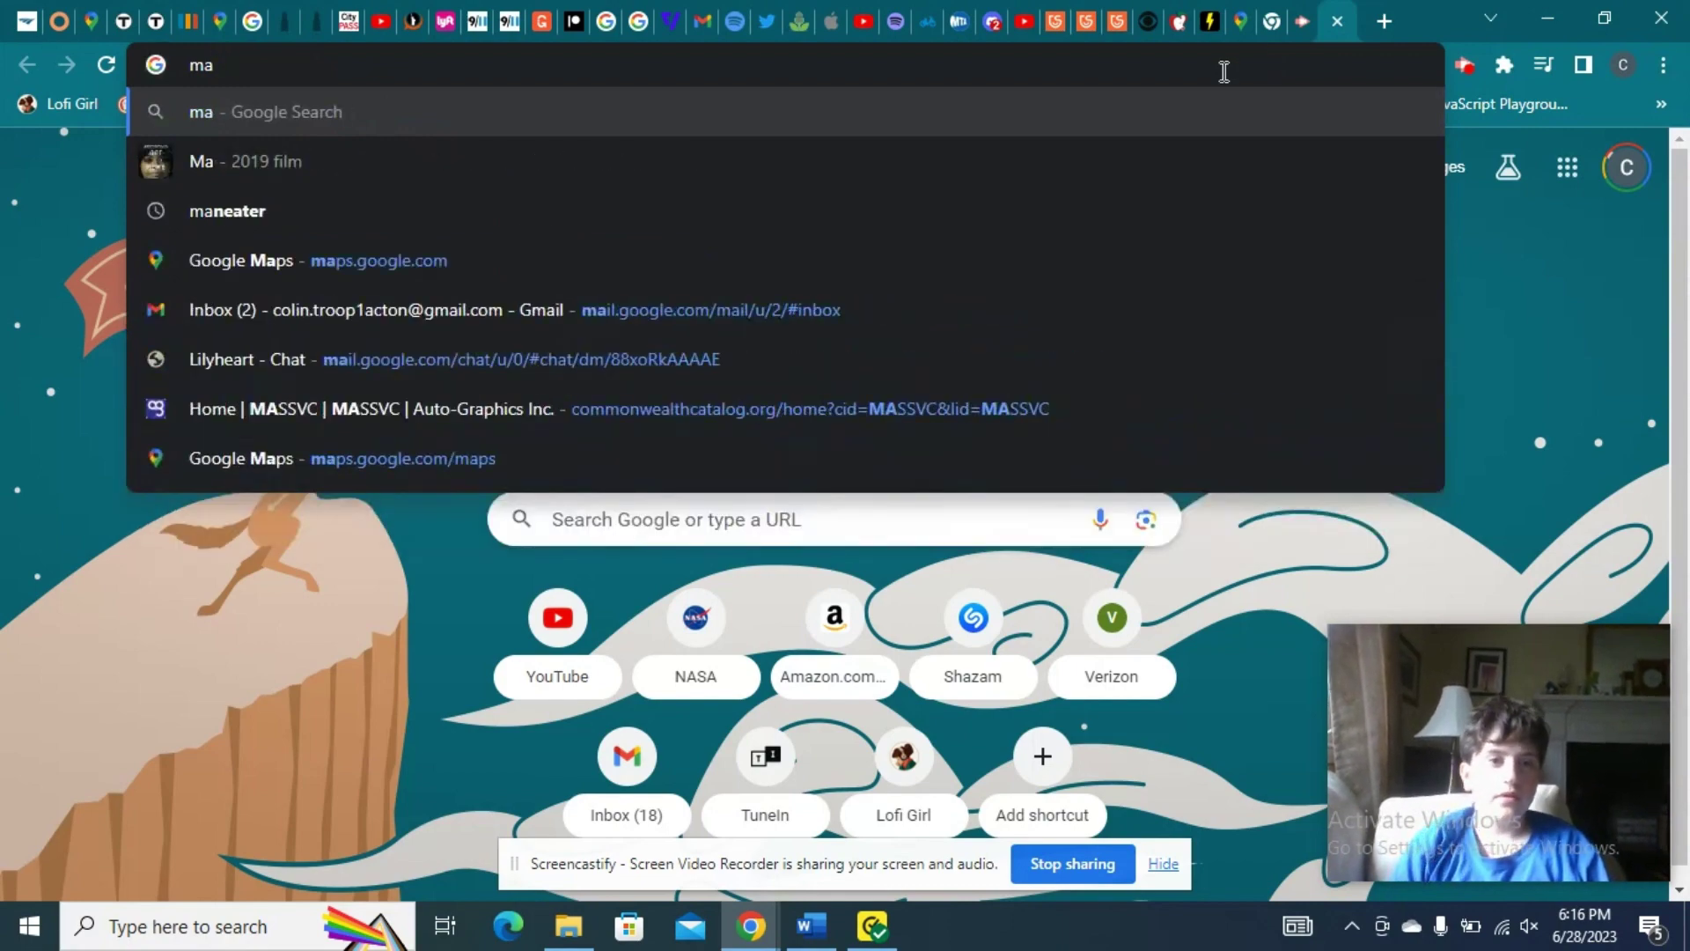
{"action": "left_click", "coordinate": [648, 262]}
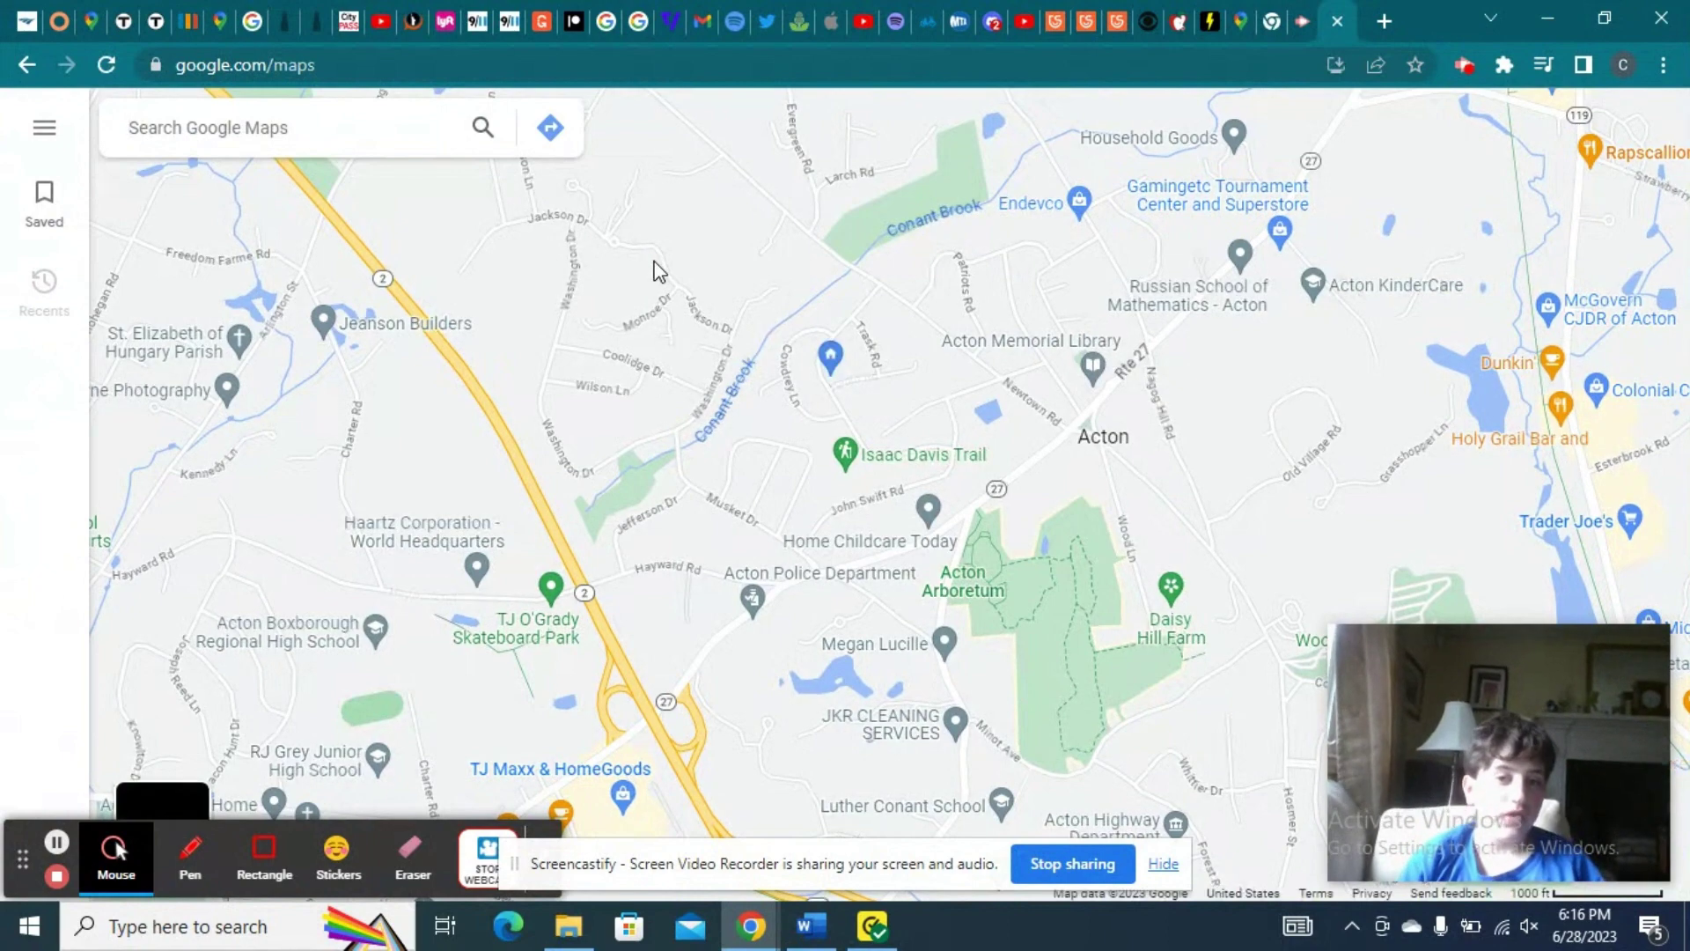
Move the map from Acton to Boston and zoom into Beacon Hill until the museum label shows.
{"action": "scroll", "coordinate": [655, 268], "scroll_direction": "down", "scroll_amount": 5}
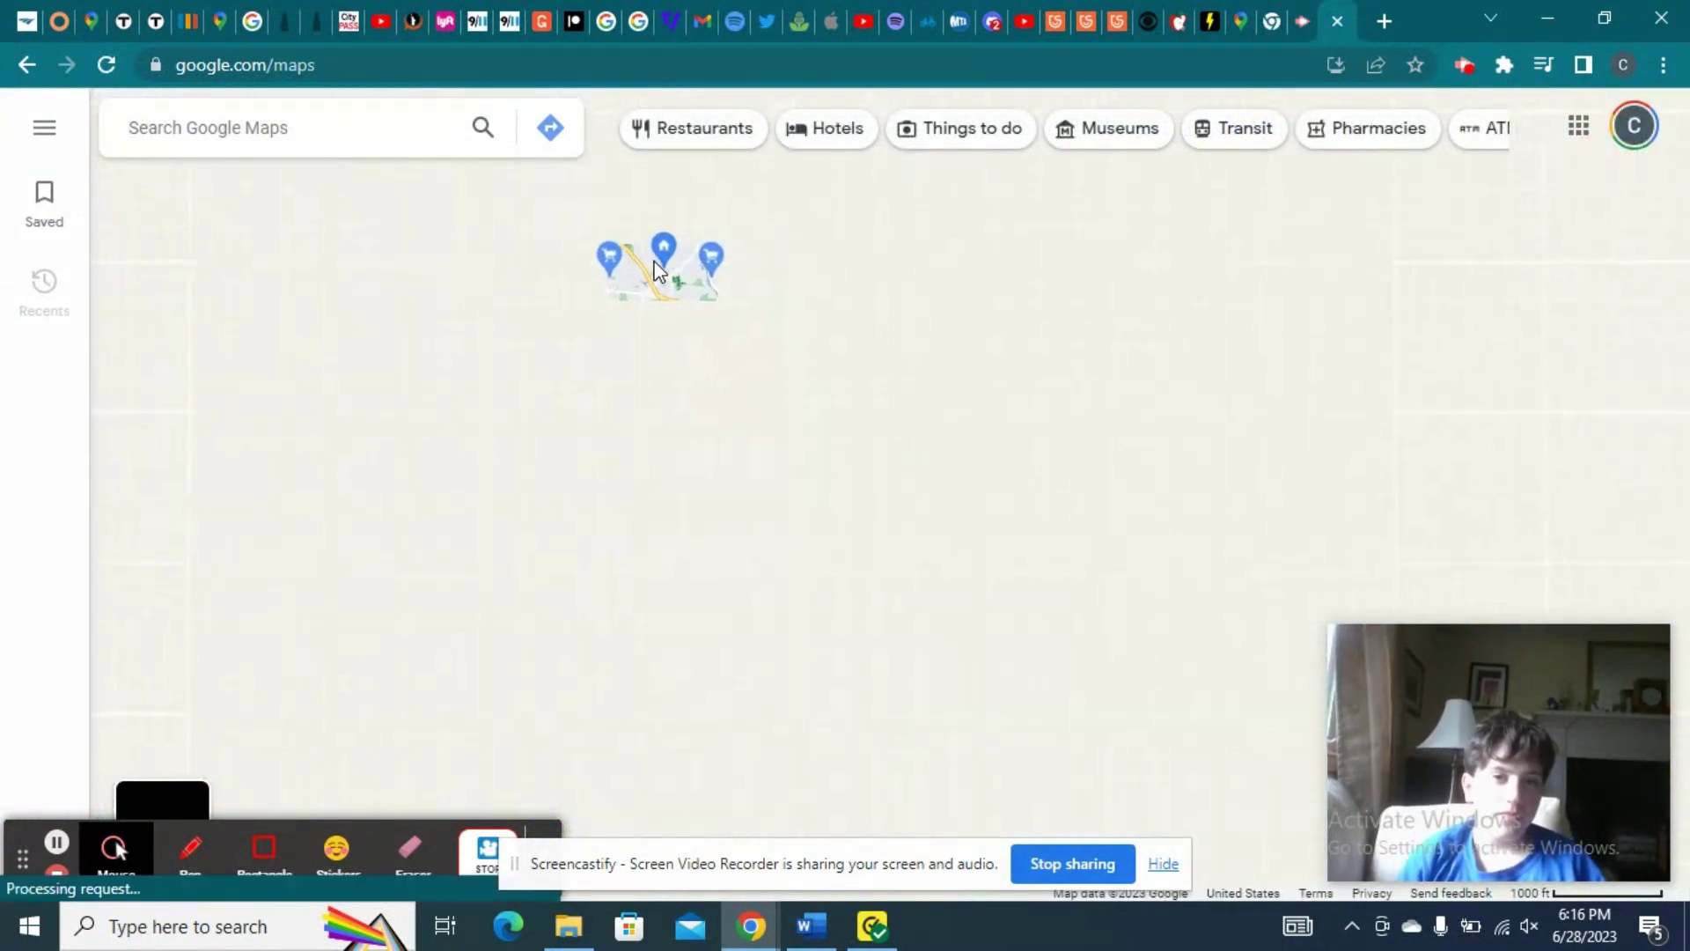
{"action": "scroll", "coordinate": [984, 410], "scroll_direction": "down", "scroll_amount": 5}
{"action": "left_click_drag", "start_coordinate": [1018, 426], "coordinate": [856, 451]}
{"action": "scroll", "coordinate": [621, 341], "scroll_direction": "up", "scroll_amount": 6}
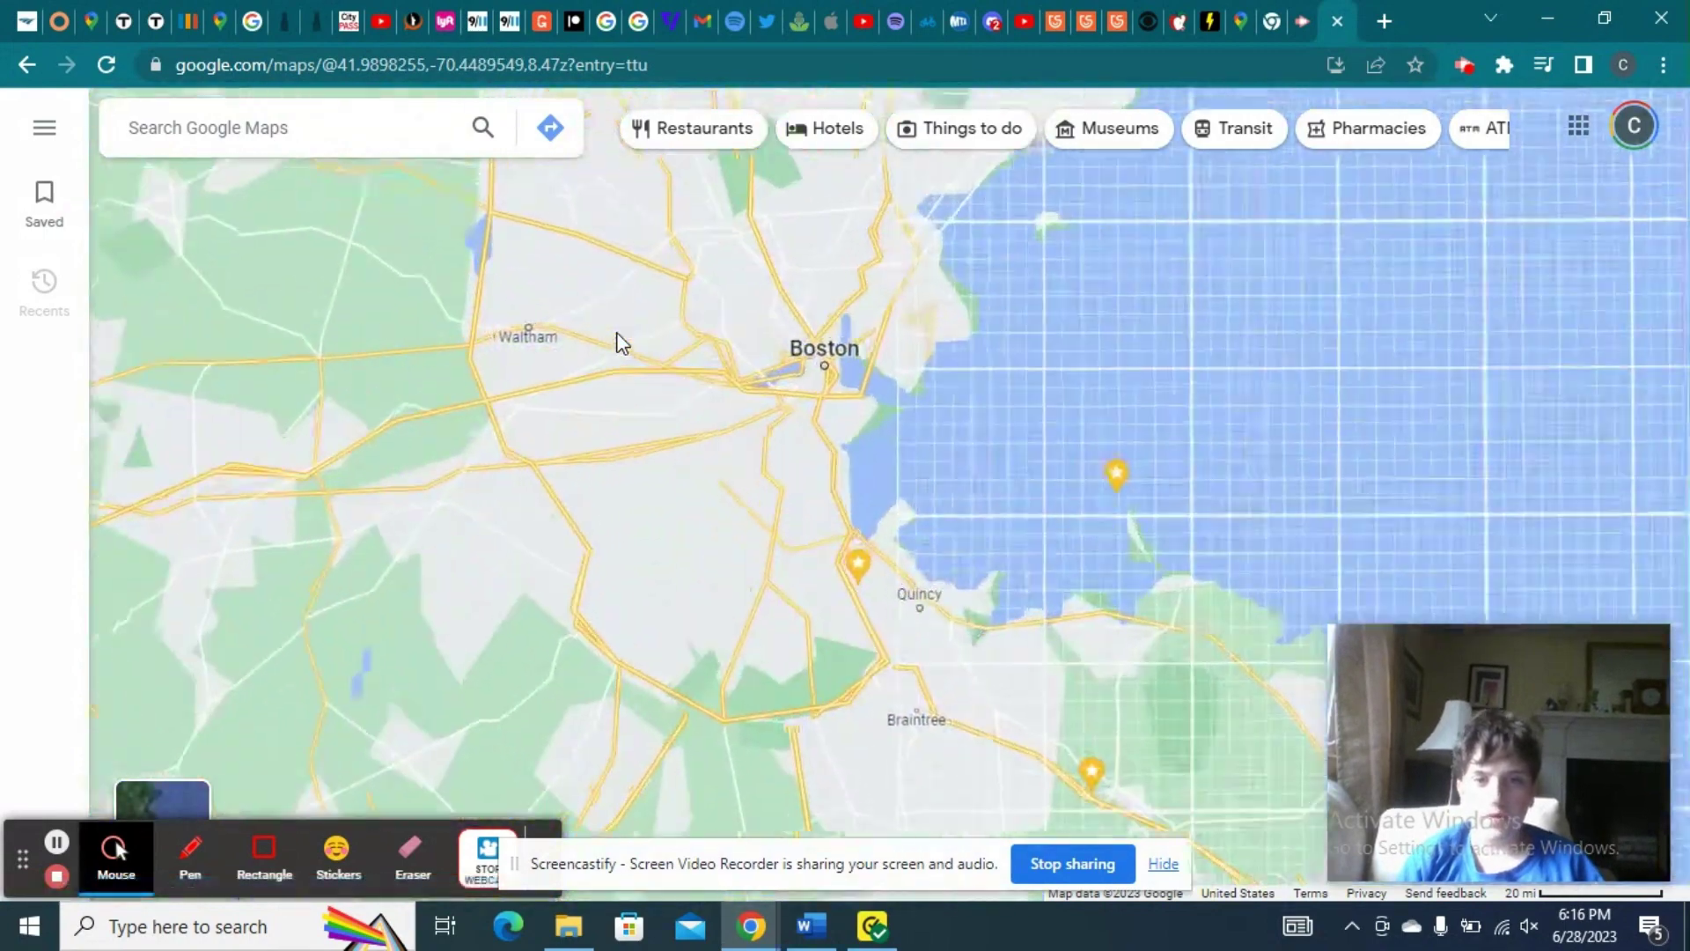
{"action": "scroll", "coordinate": [1008, 421], "scroll_direction": "up", "scroll_amount": 4}
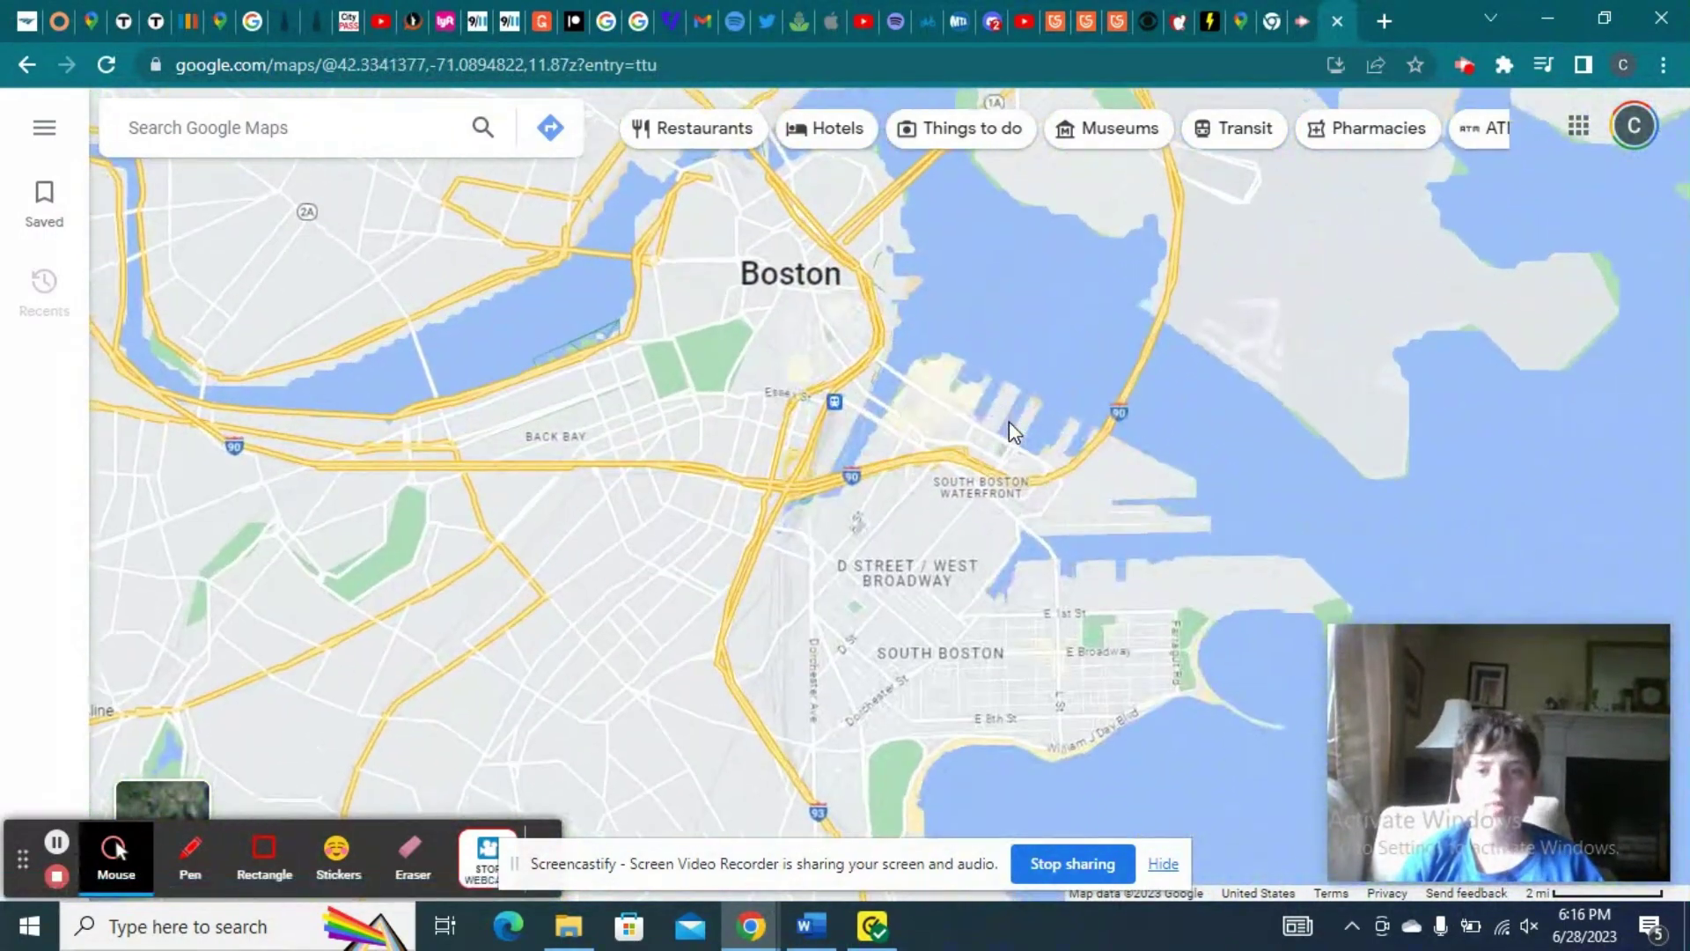
{"action": "scroll", "coordinate": [654, 390], "scroll_direction": "up", "scroll_amount": 3}
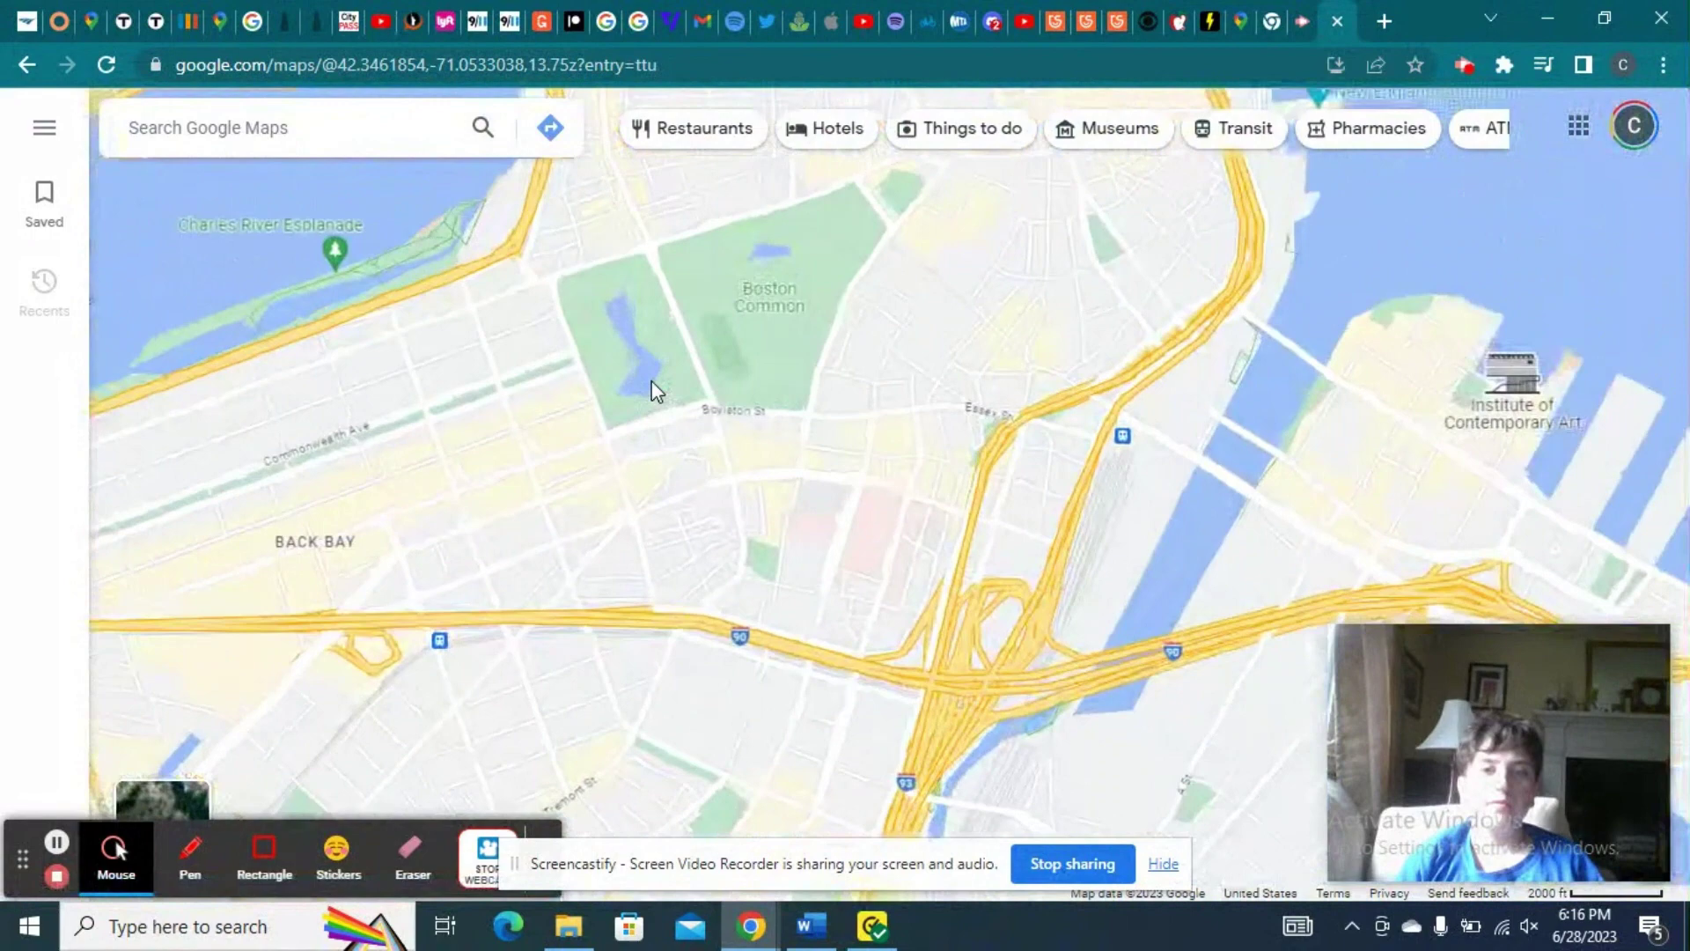
{"action": "left_click_drag", "start_coordinate": [774, 264], "coordinate": [690, 578]}
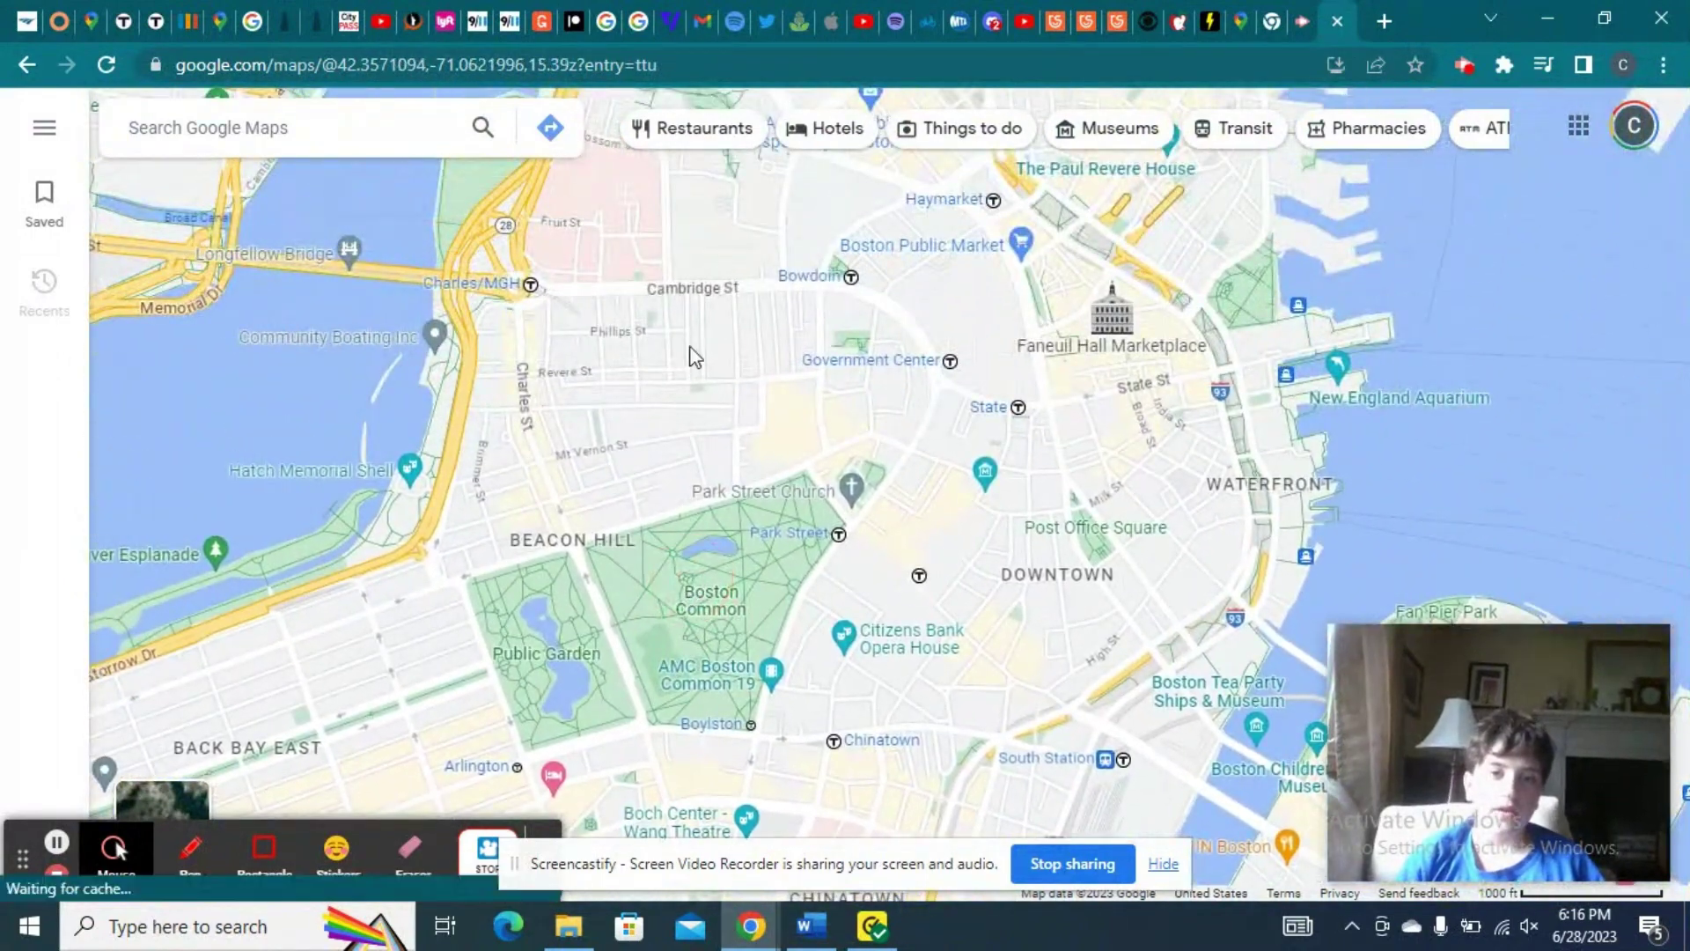
{"action": "scroll", "coordinate": [690, 356], "scroll_direction": "up", "scroll_amount": 4}
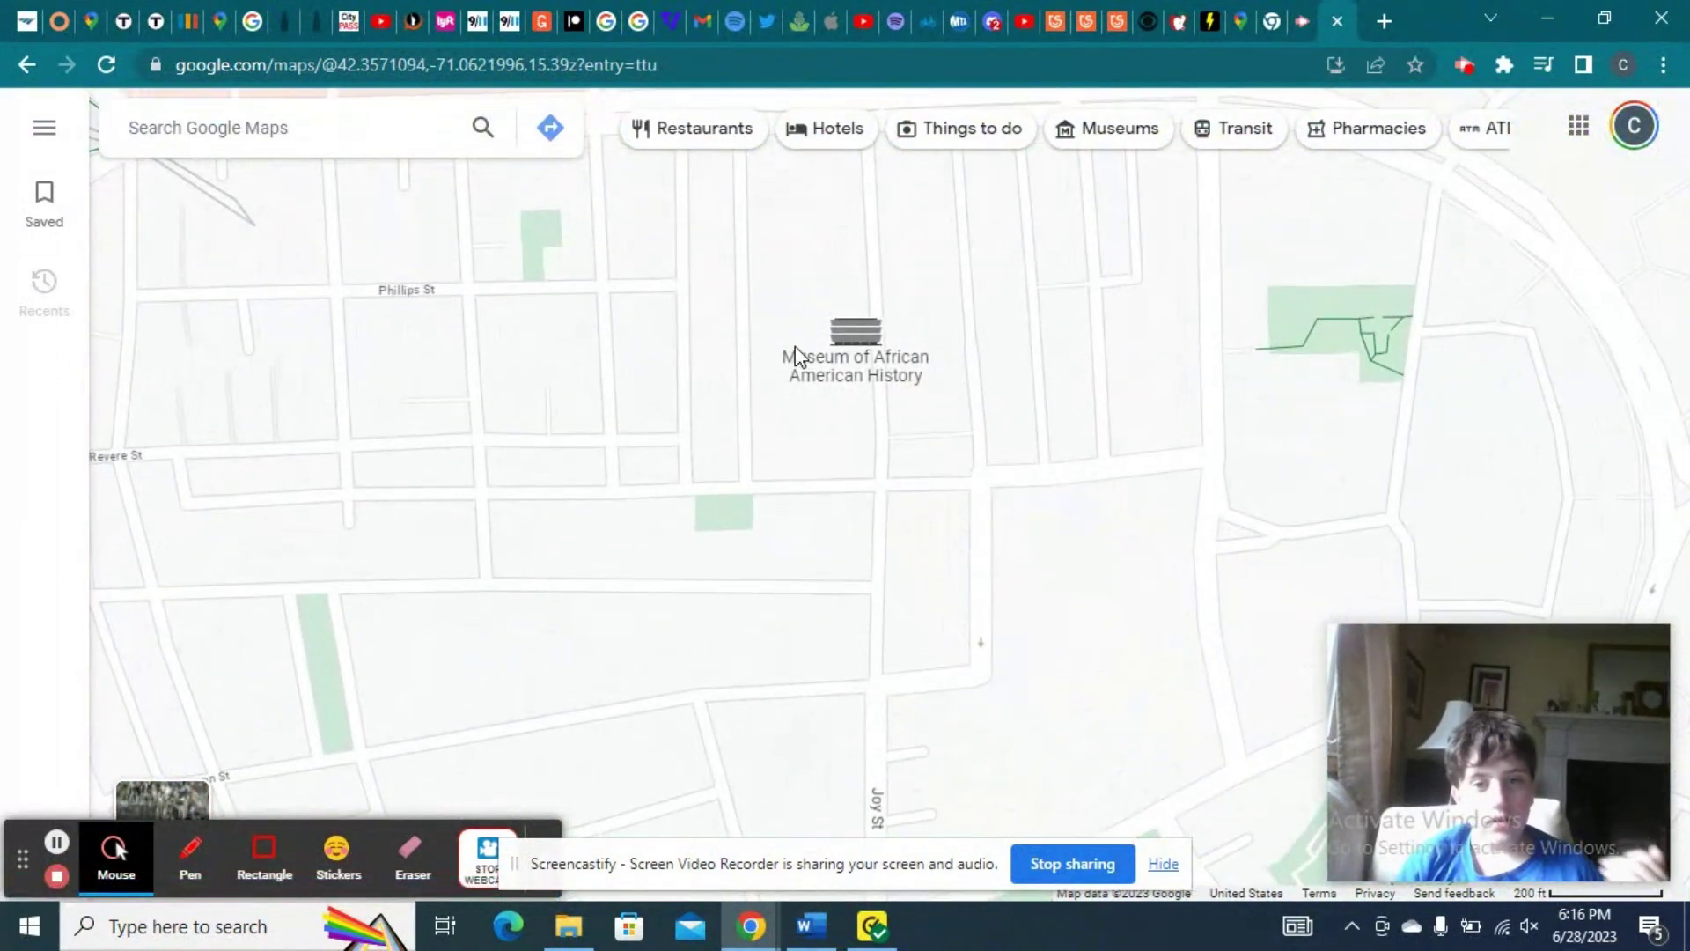
Get driving directions from Faneuil Hall Marketplace to the museum: 10 min, 1.0 mile via State St.
{"action": "left_click", "coordinate": [849, 350]}
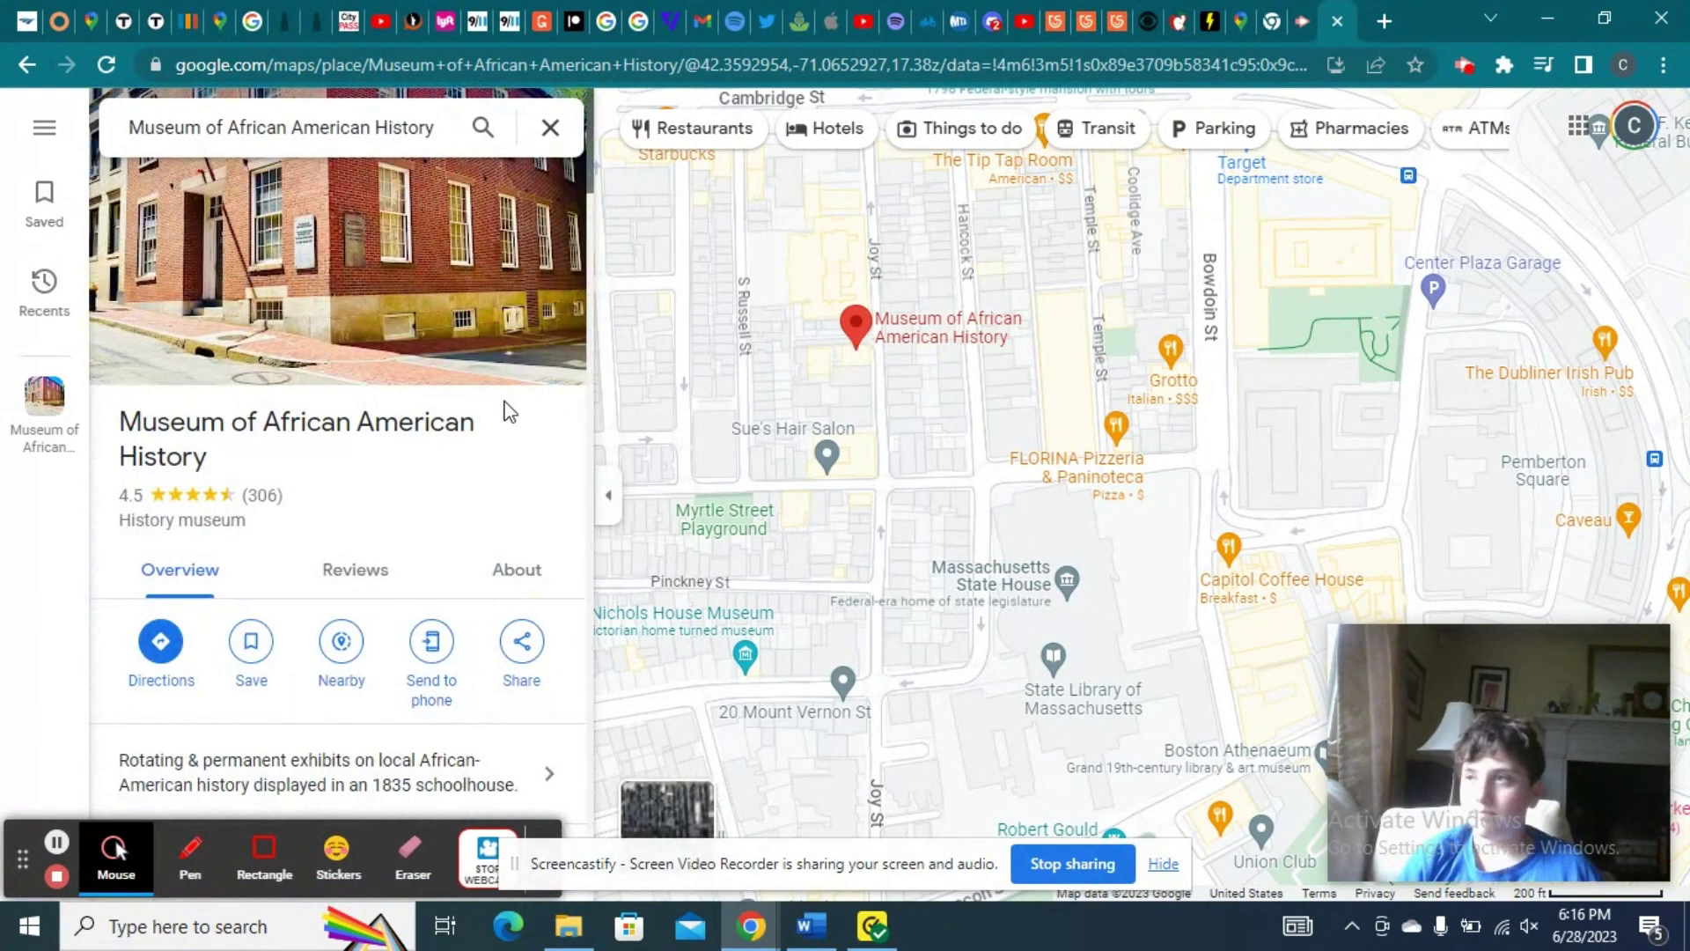
{"action": "left_click", "coordinate": [152, 638]}
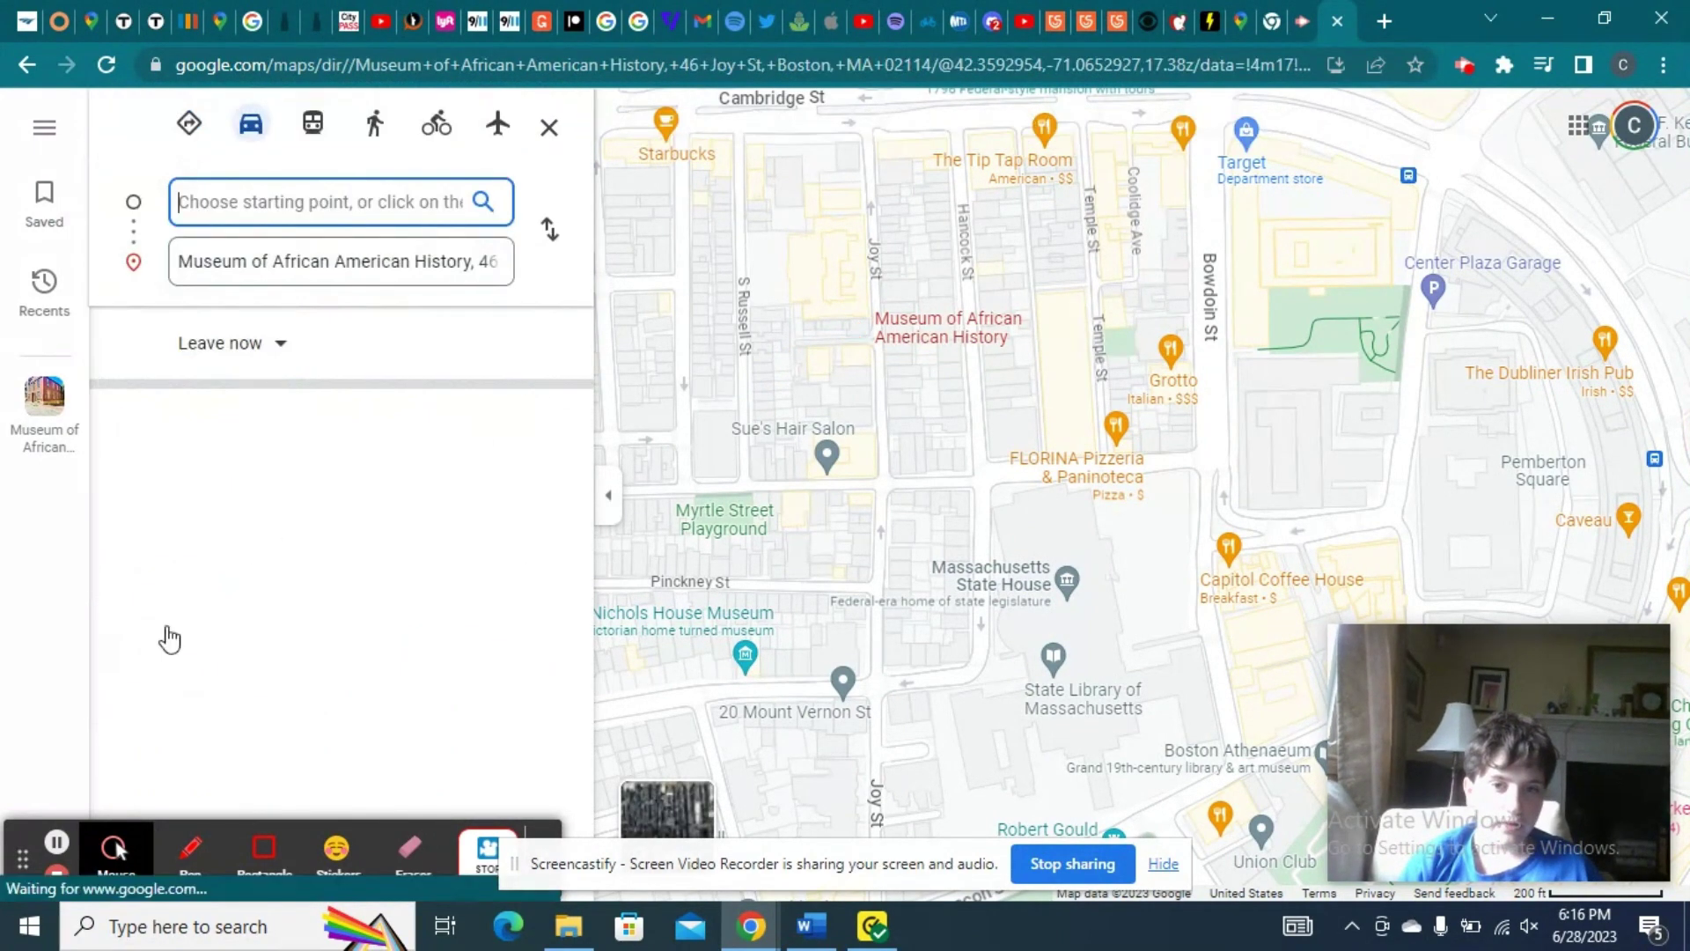
{"action": "scroll", "coordinate": [741, 551], "scroll_direction": "down", "scroll_amount": 5}
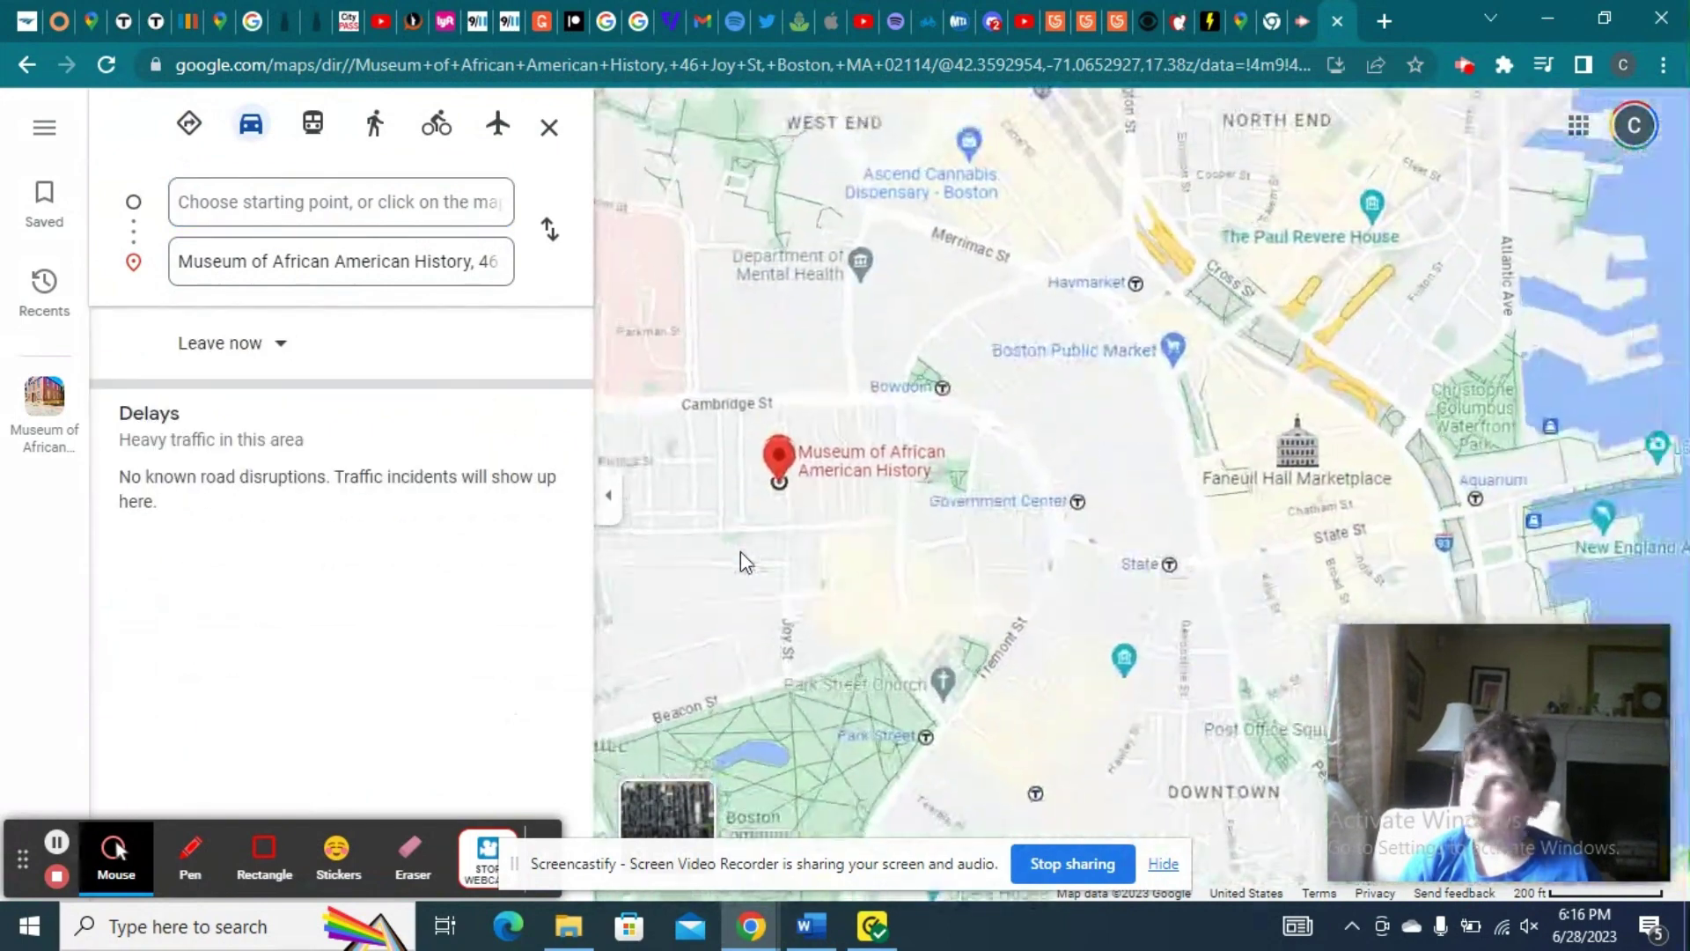
{"action": "left_click_drag", "start_coordinate": [999, 584], "coordinate": [1100, 352]}
{"action": "scroll", "coordinate": [1129, 278], "scroll_direction": "up", "scroll_amount": 3}
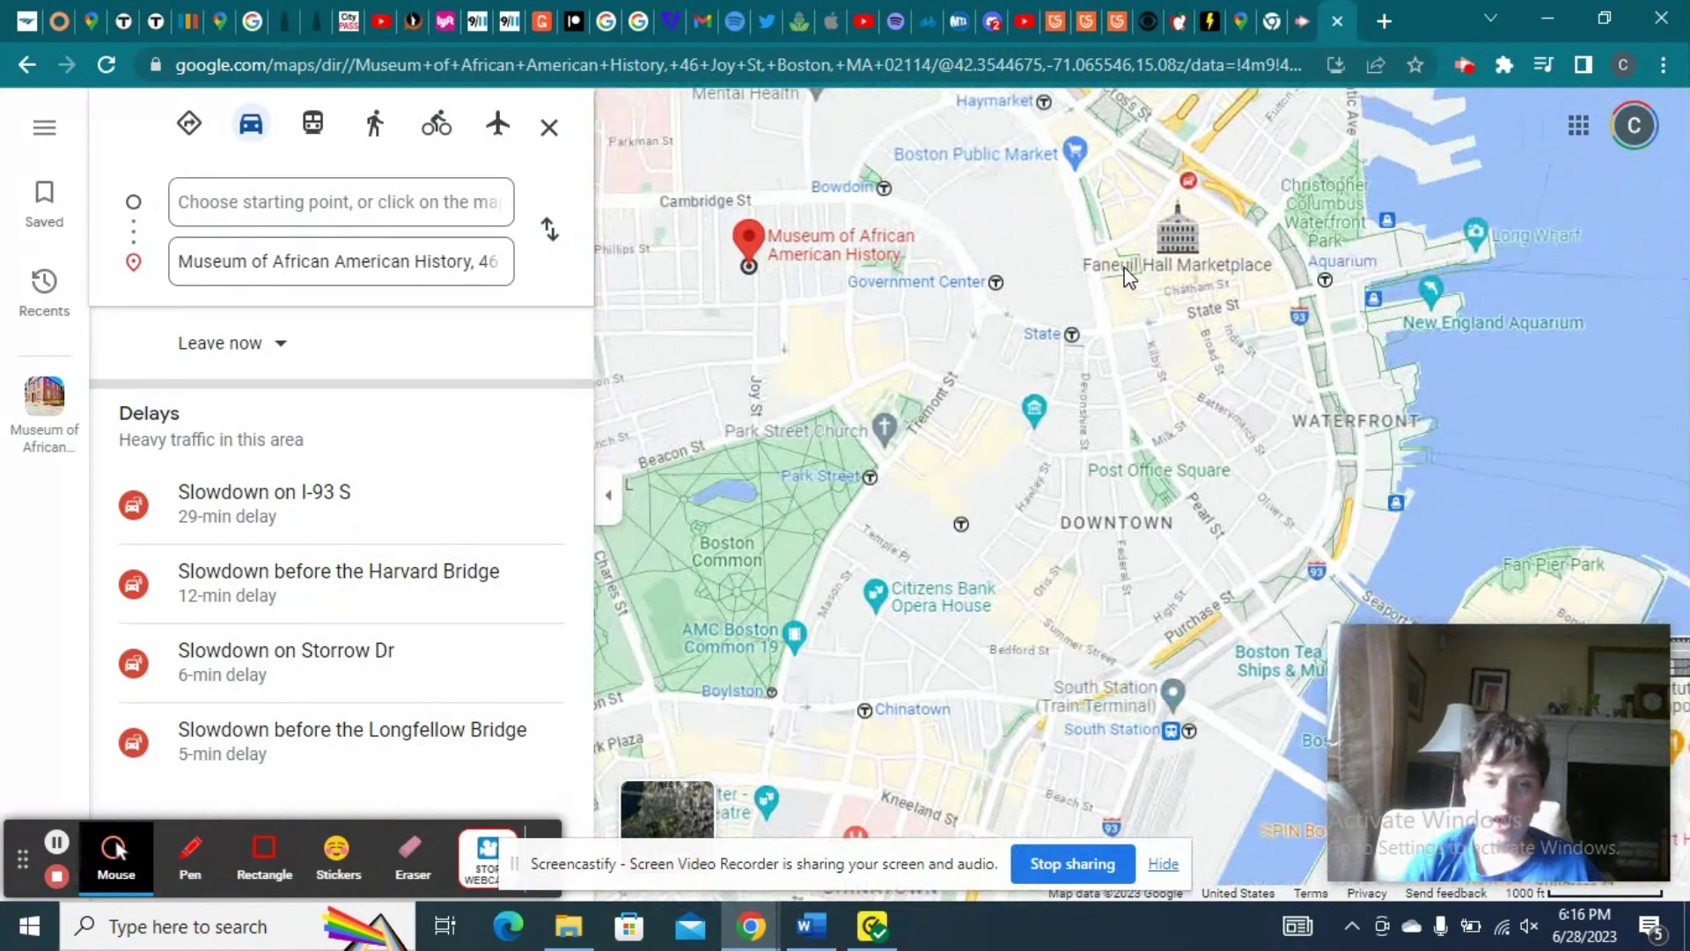
{"action": "left_click", "coordinate": [1208, 231]}
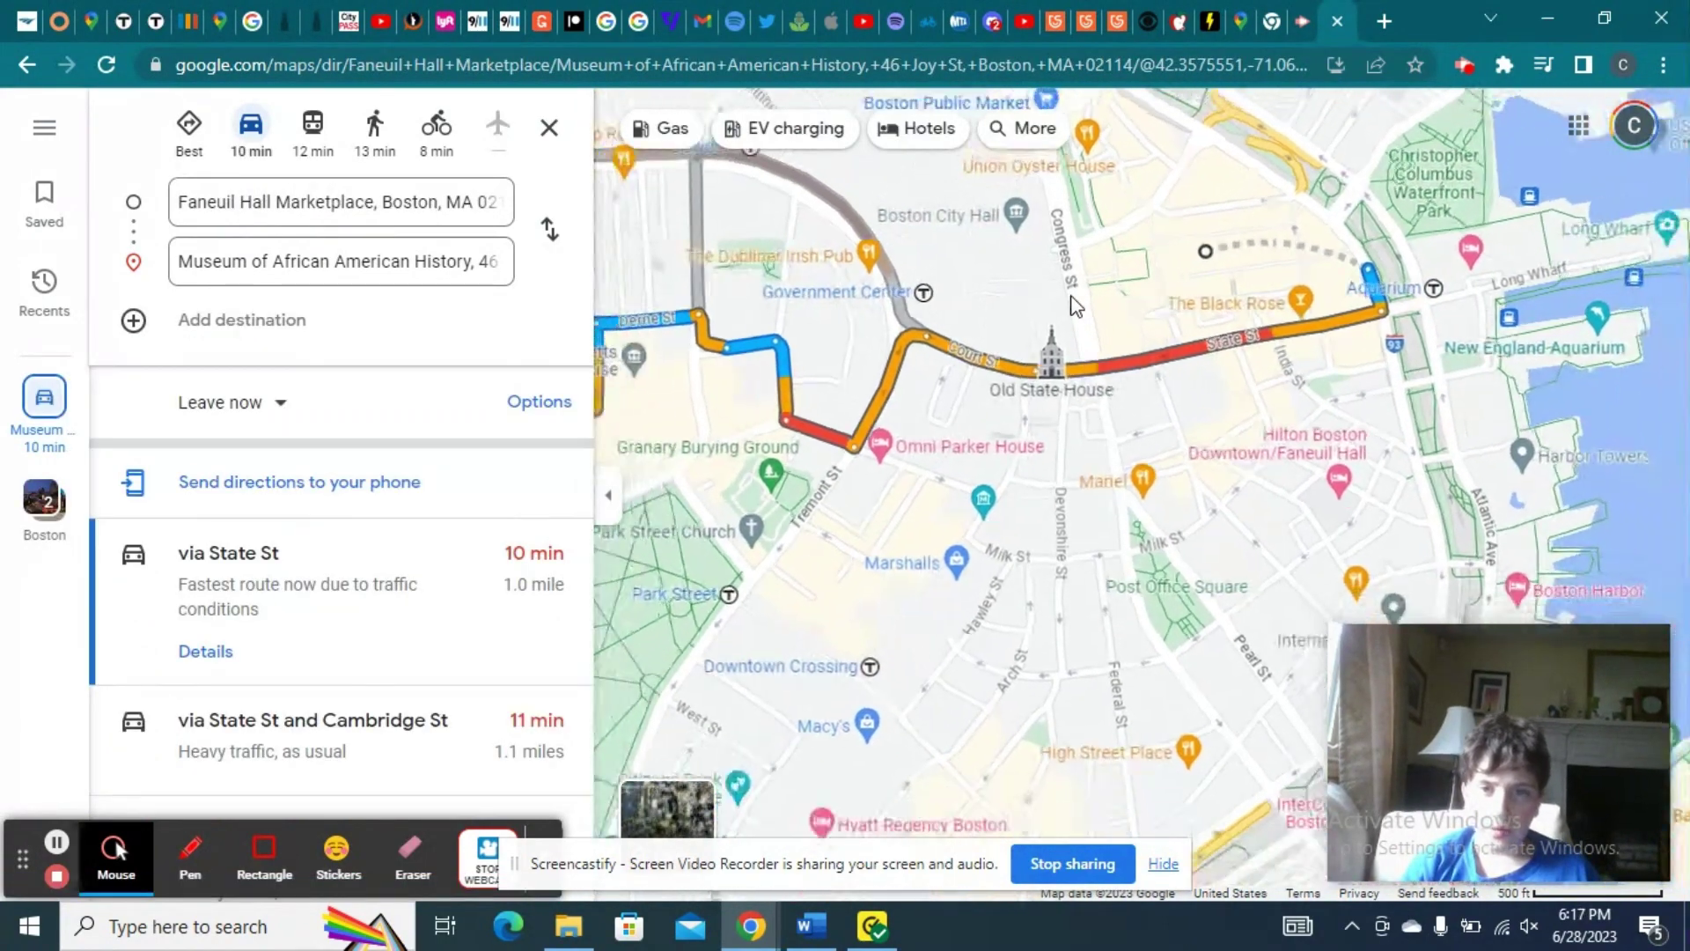
{"action": "scroll", "coordinate": [742, 422], "scroll_direction": "up", "scroll_amount": 2}
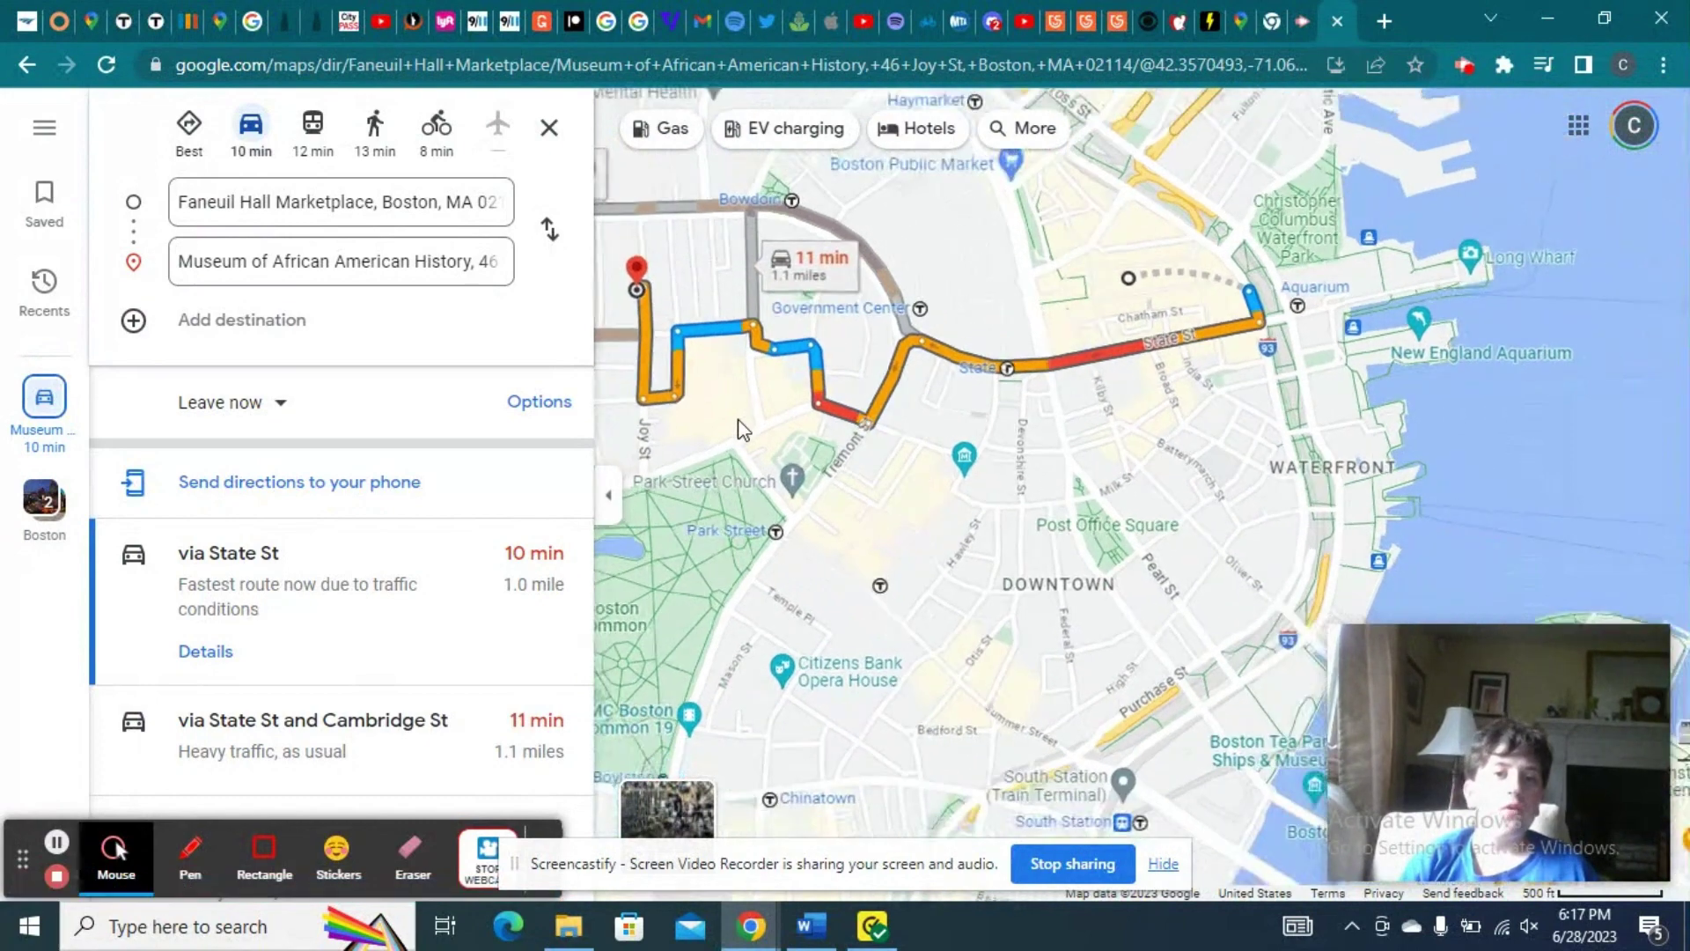
Swap start and destination, then drag the route onto Derne St and Bowdoin St (20 min, 2.0 miles).
{"action": "left_click", "coordinate": [550, 229]}
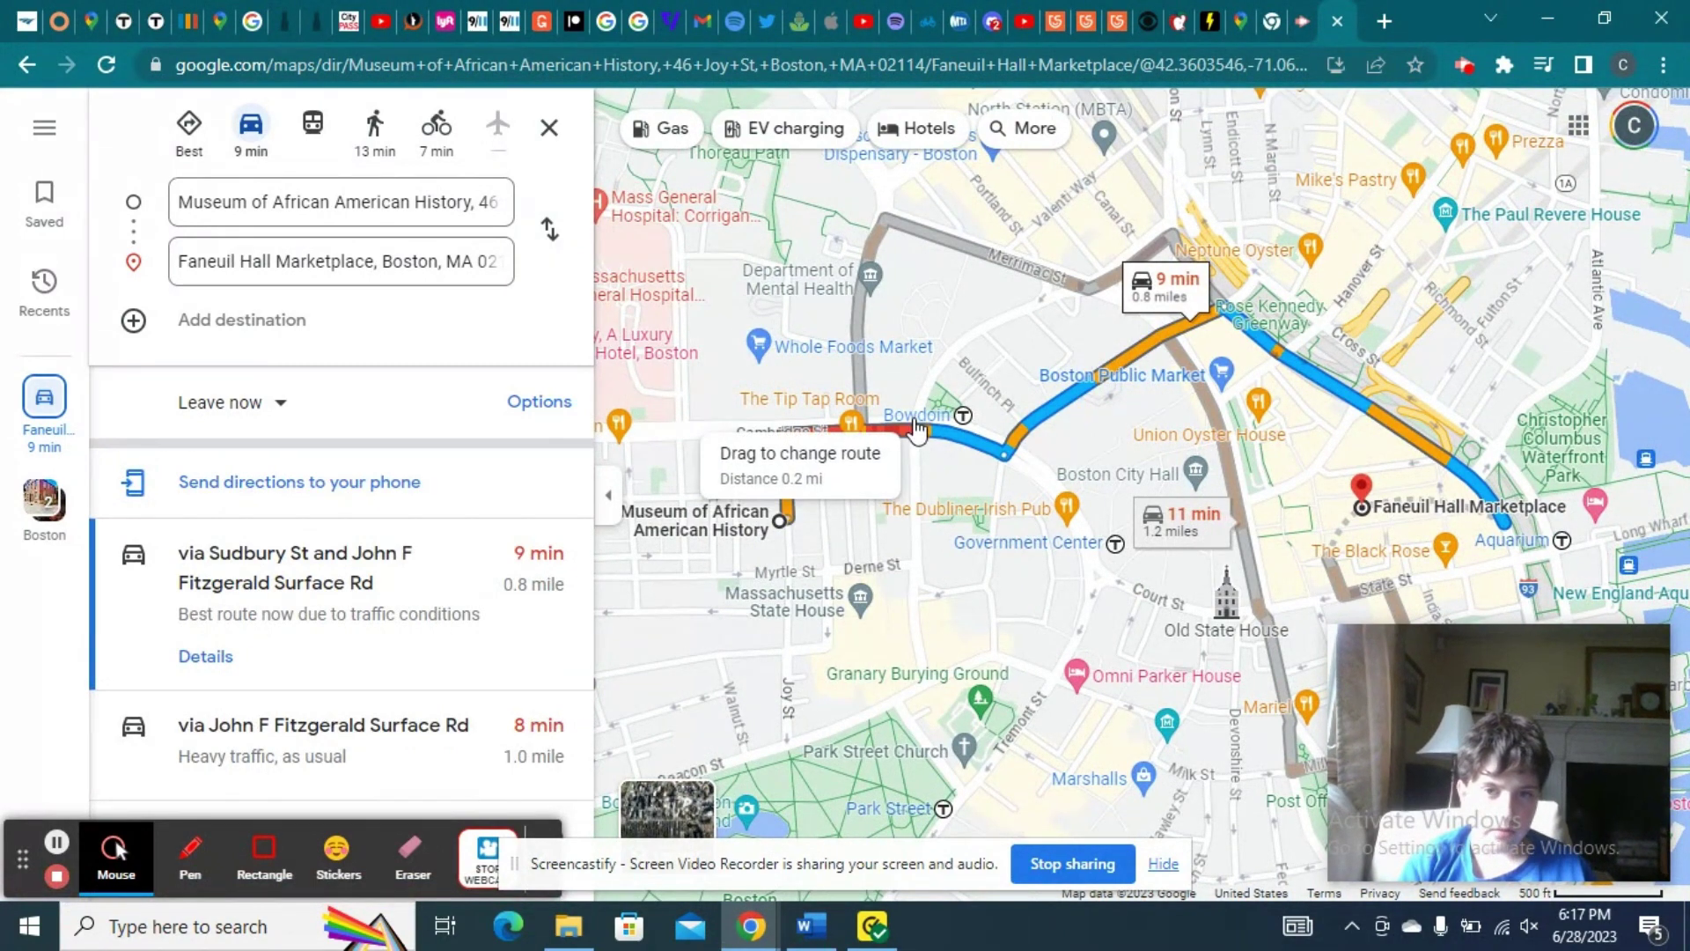
{"action": "left_click_drag", "start_coordinate": [916, 429], "coordinate": [1095, 726]}
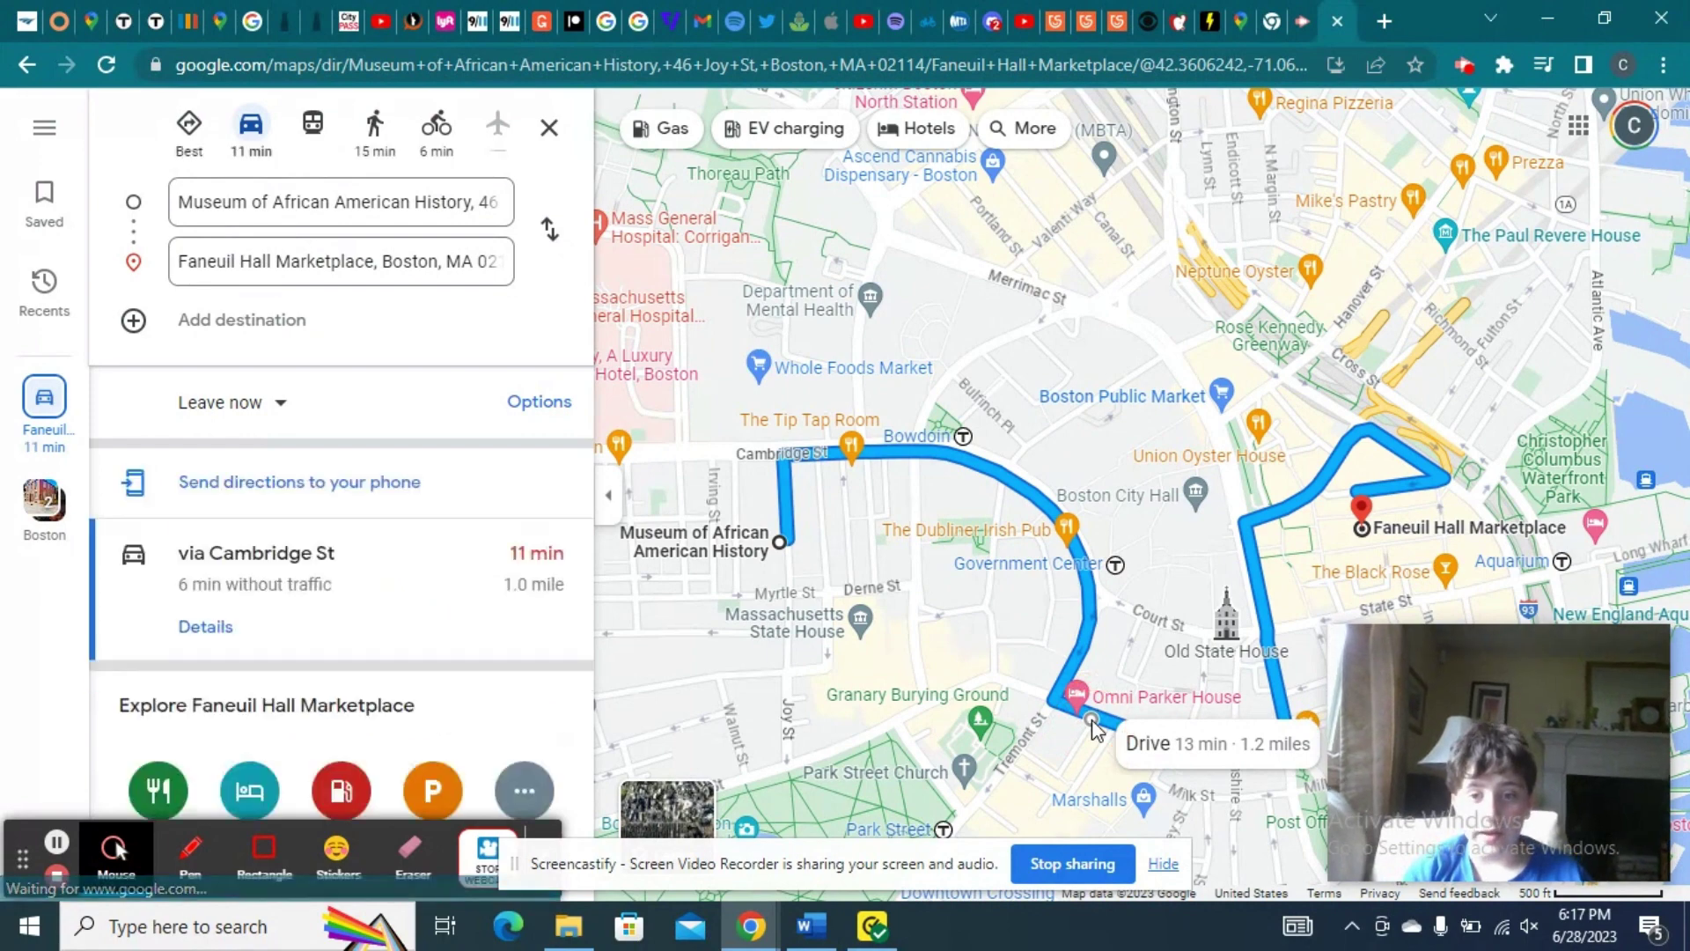
{"action": "scroll", "coordinate": [845, 539], "scroll_direction": "up", "scroll_amount": 3}
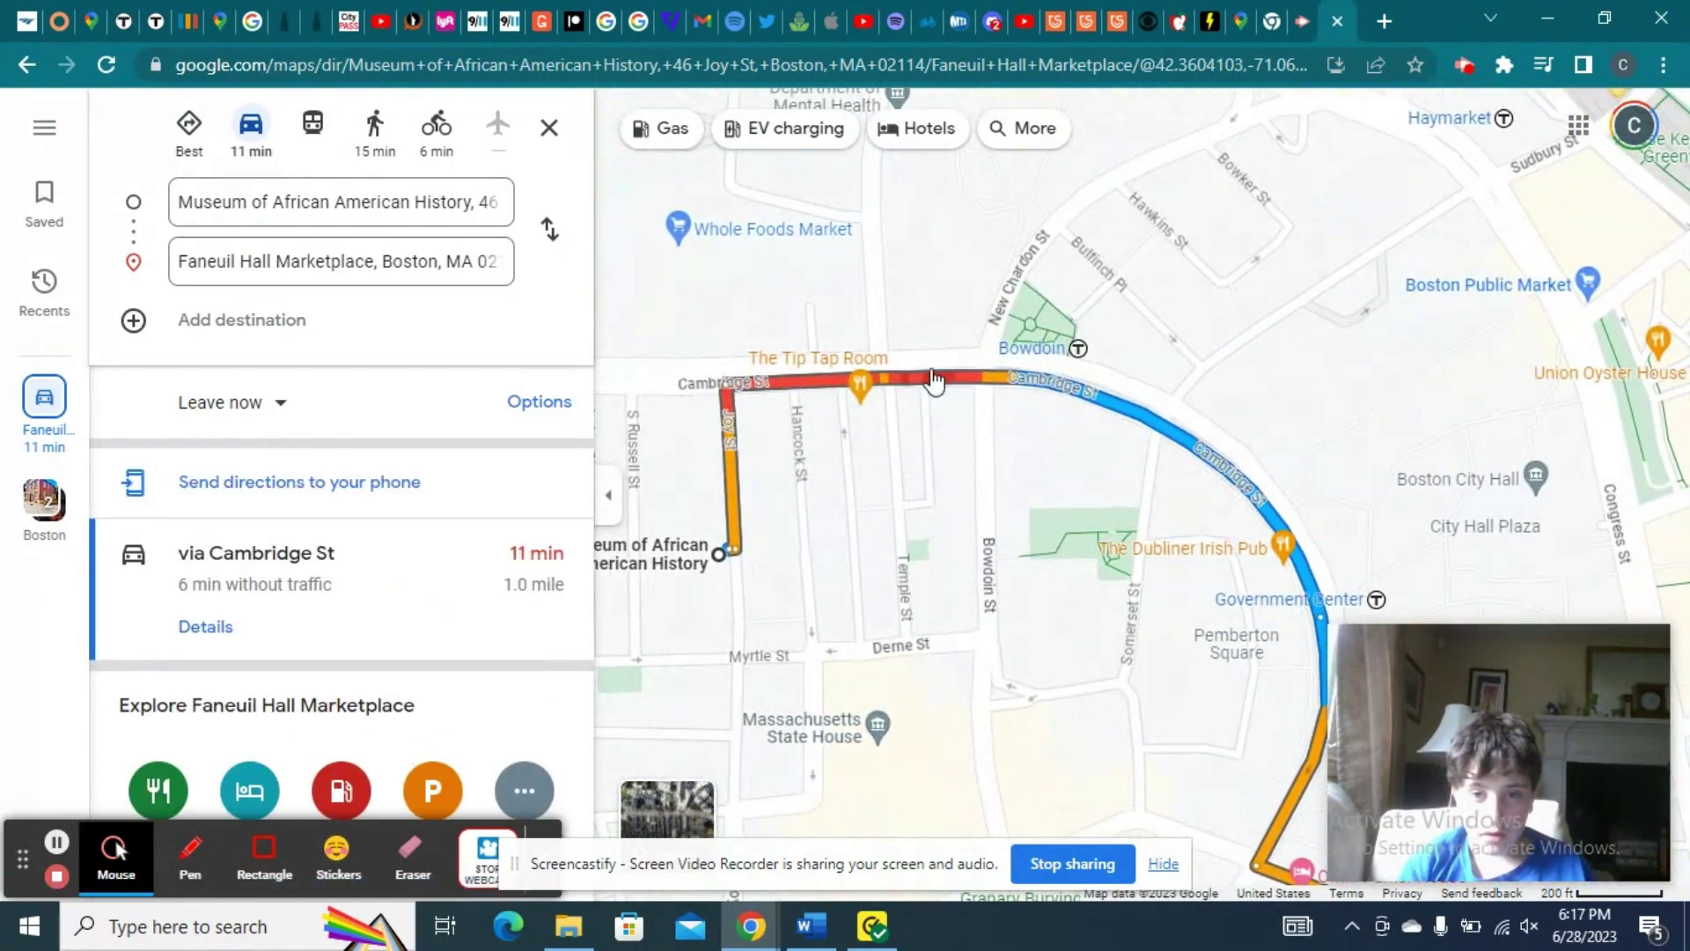
{"action": "left_click_drag", "start_coordinate": [931, 387], "coordinate": [850, 673]}
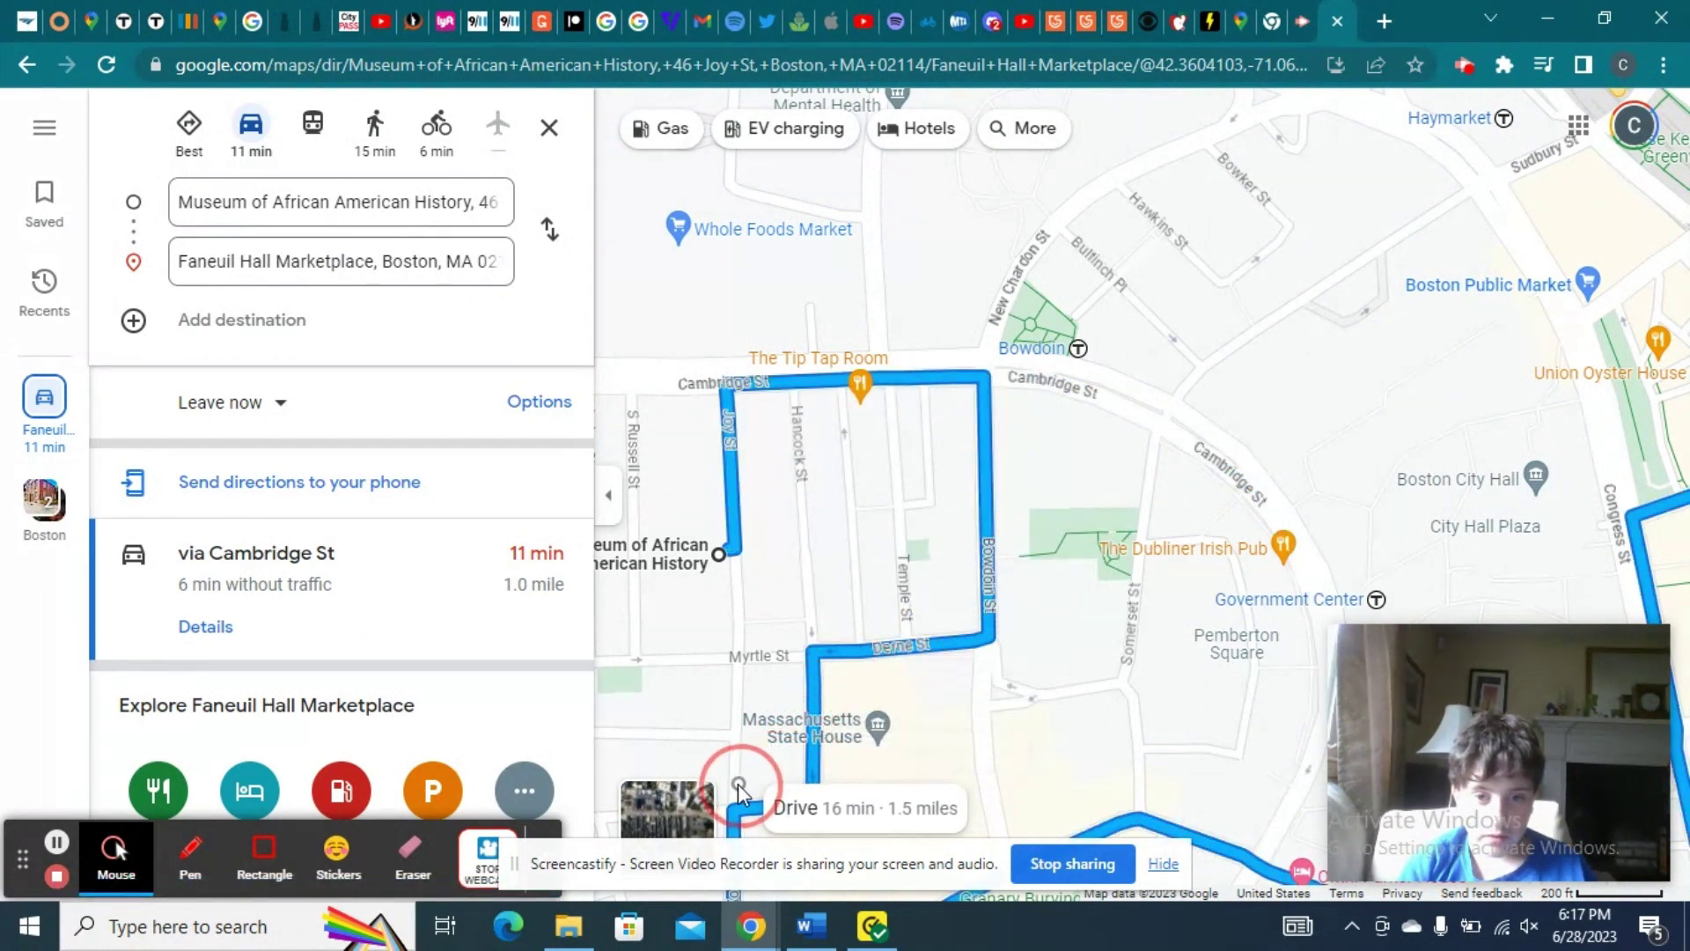
{"action": "left_click_drag", "start_coordinate": [739, 789], "coordinate": [824, 775]}
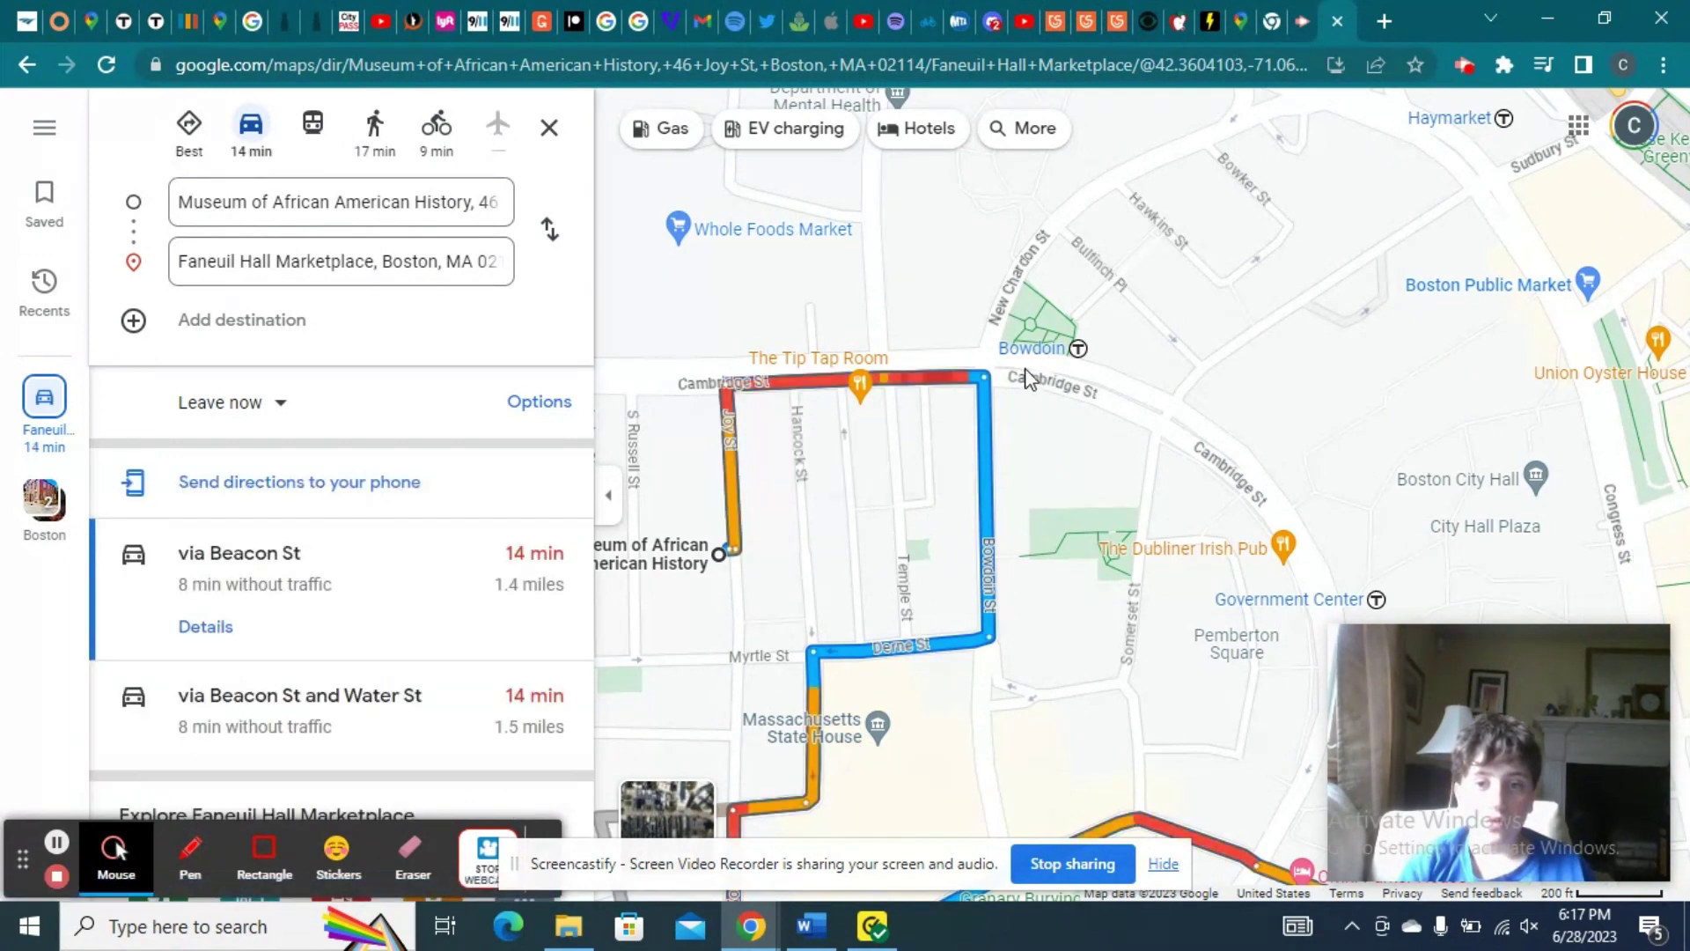
{"action": "left_click_drag", "start_coordinate": [988, 380], "coordinate": [737, 608]}
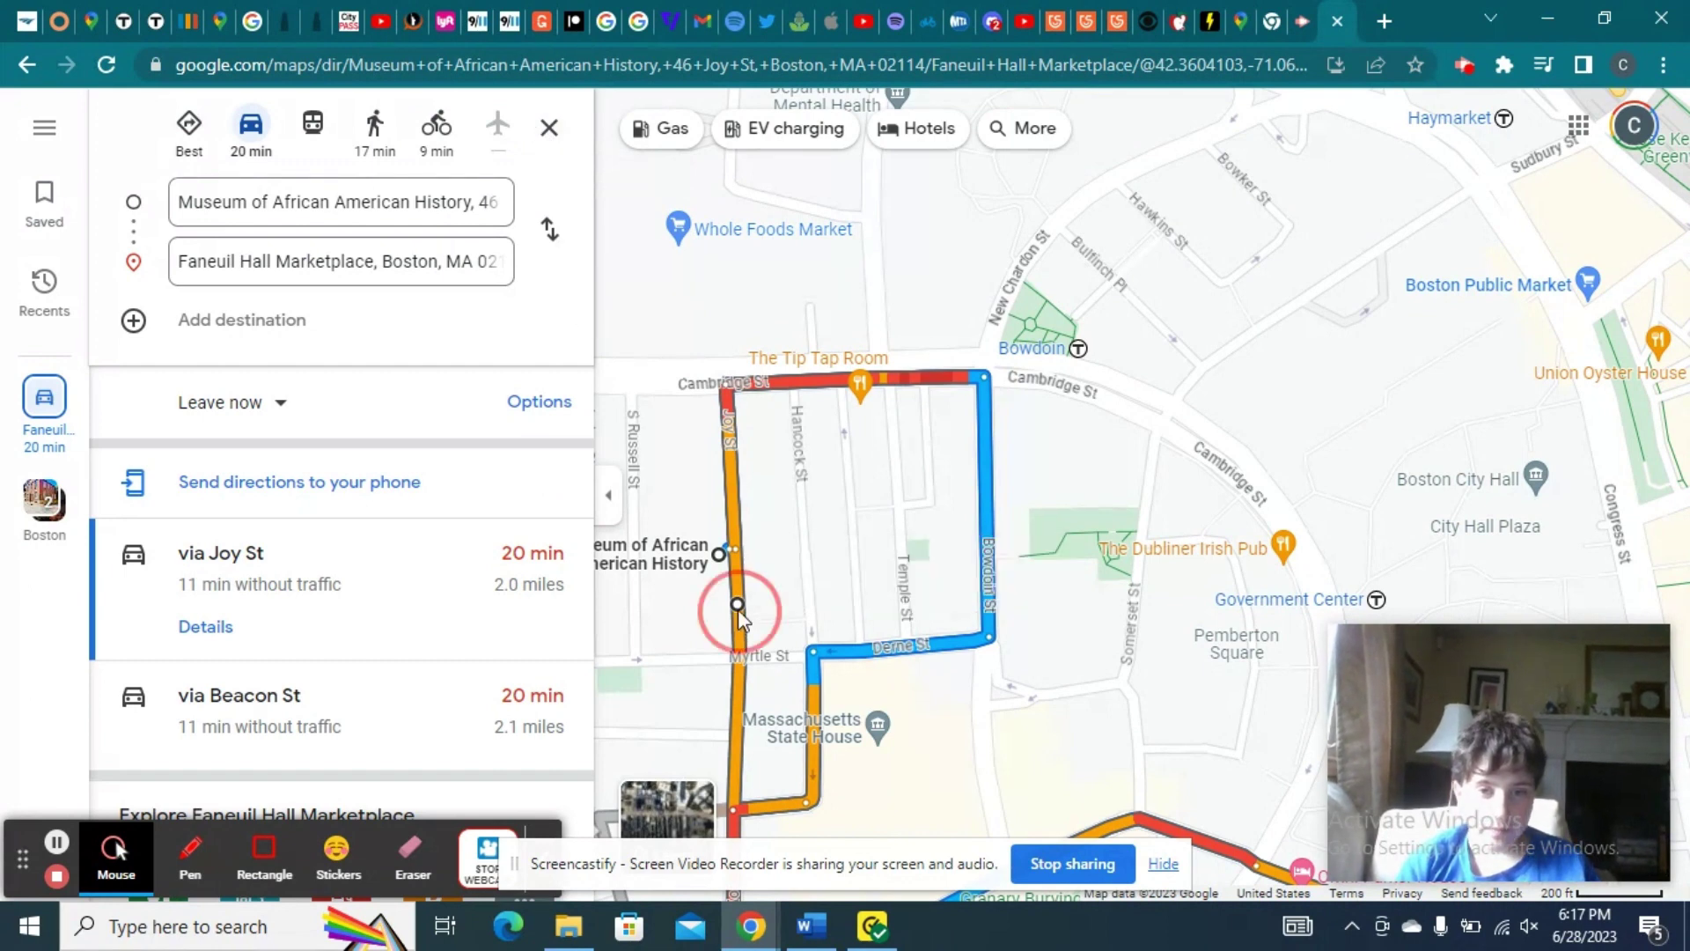
Move the waypoint to the Cambridge–Bowdoin corner and run the Myrtle St section along Joy St.
{"action": "left_click_drag", "start_coordinate": [738, 610], "coordinate": [989, 386]}
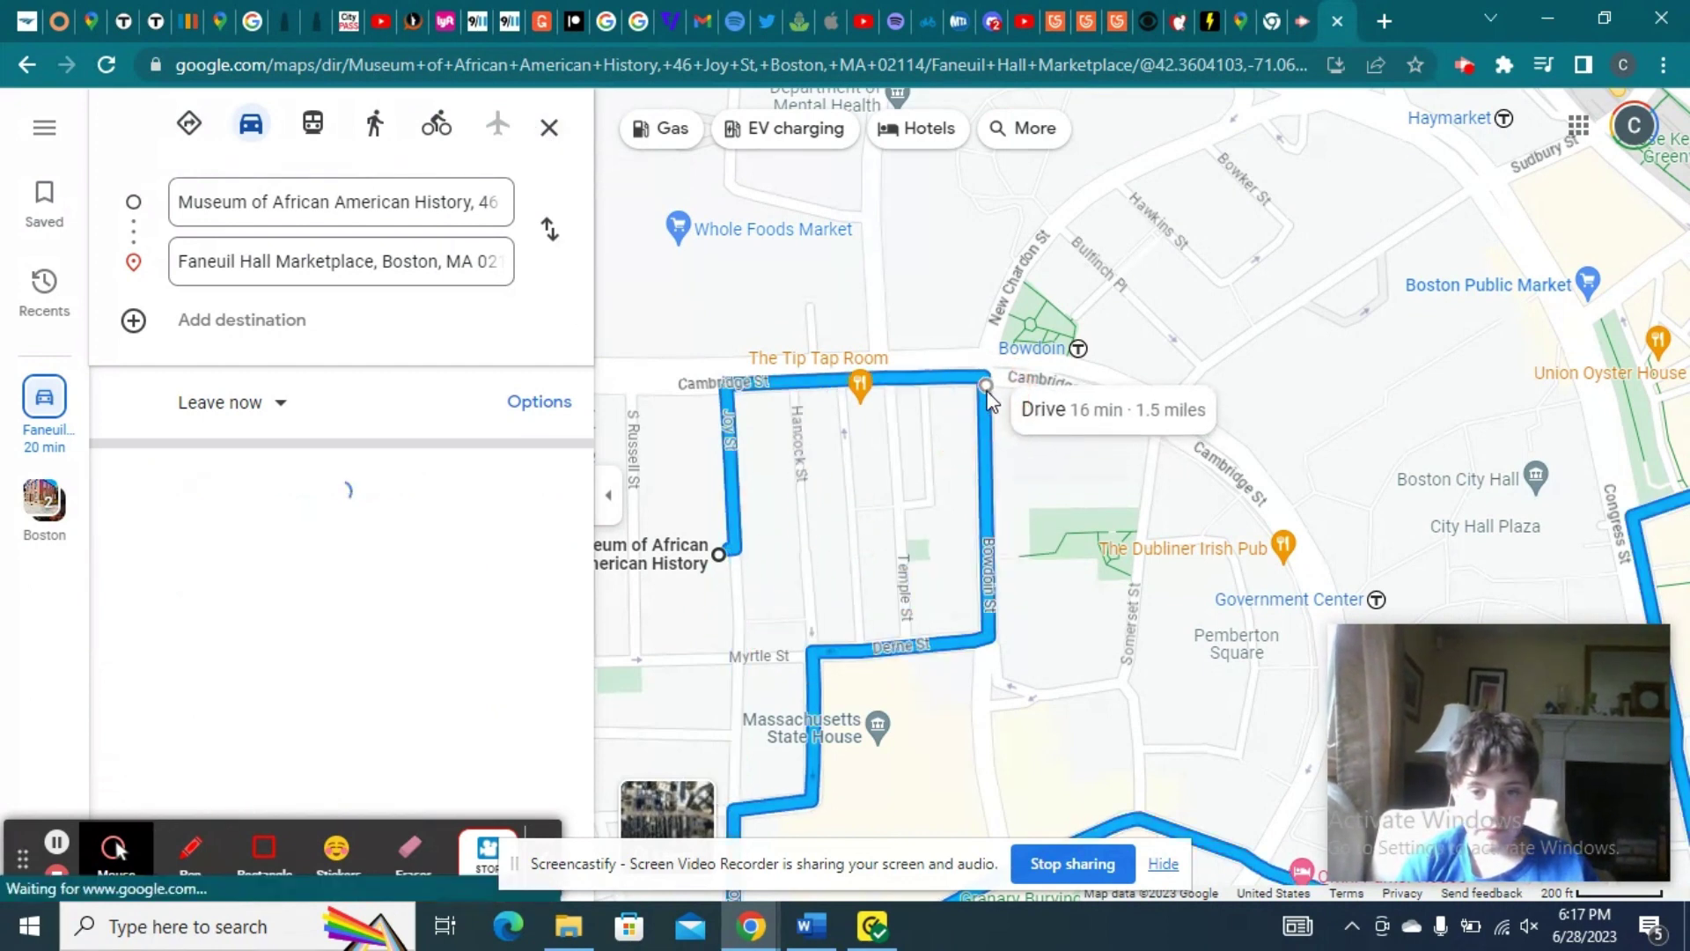
{"action": "mouse_move", "coordinate": [991, 637]}
{"action": "left_mouse_down"}
{"action": "mouse_move", "coordinate": [977, 656]}
{"action": "mouse_move", "coordinate": [773, 610]}
{"action": "mouse_move", "coordinate": [990, 628]}
{"action": "left_mouse_up"}
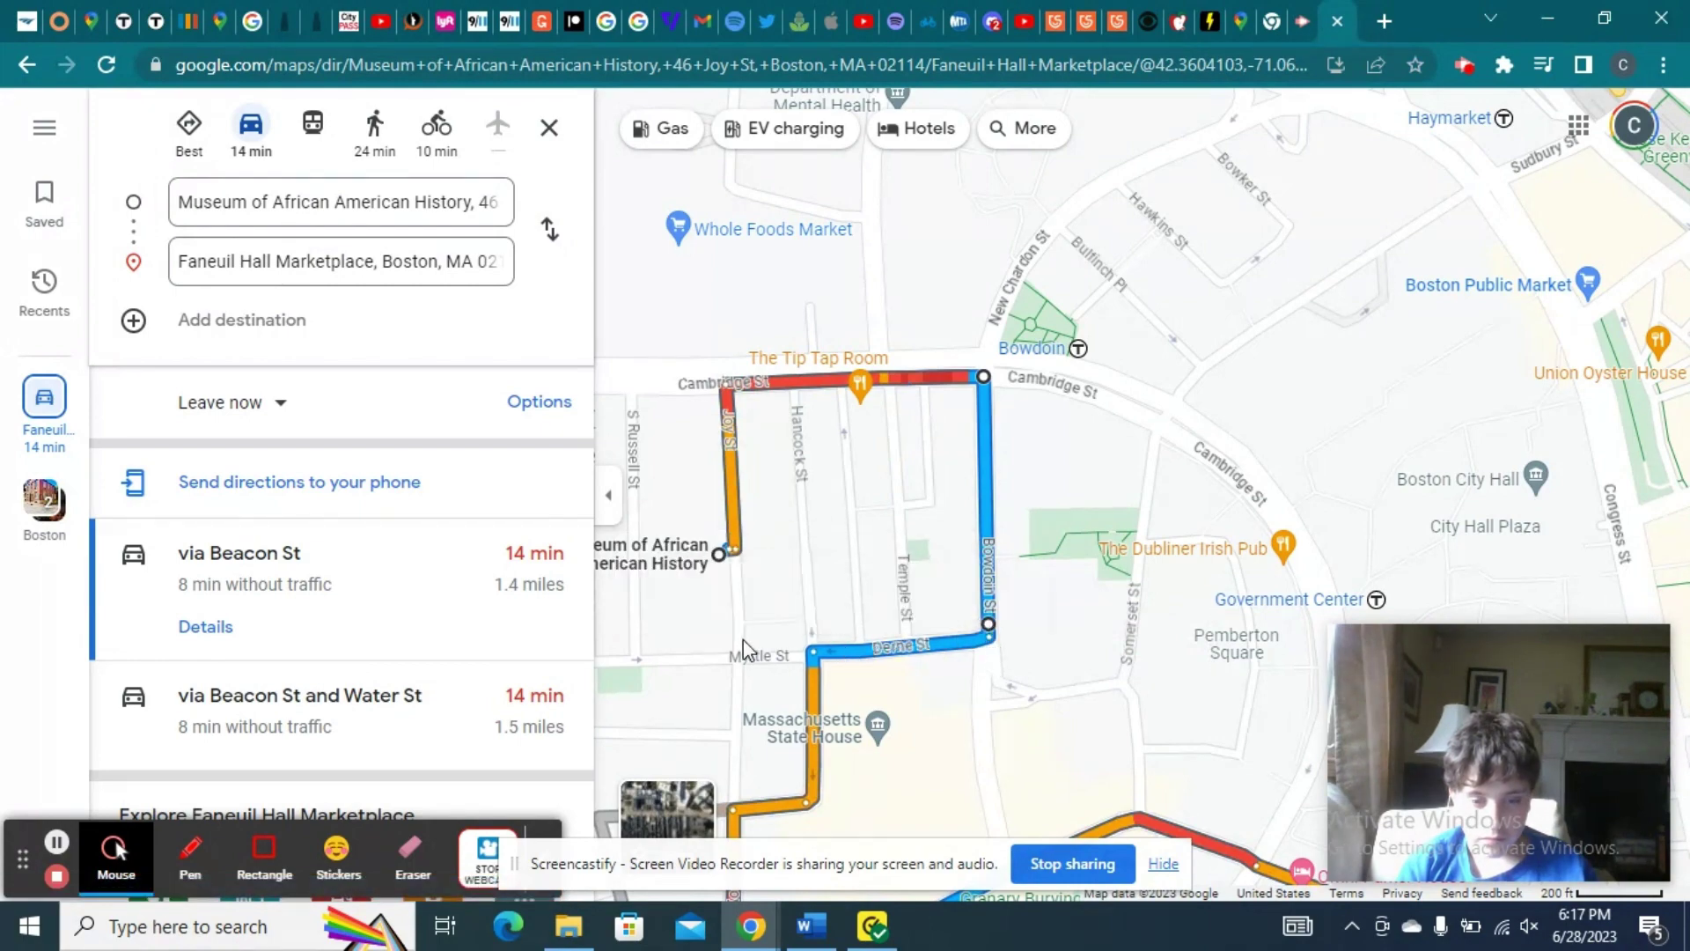
{"action": "scroll", "coordinate": [744, 649], "scroll_direction": "up", "scroll_amount": 2}
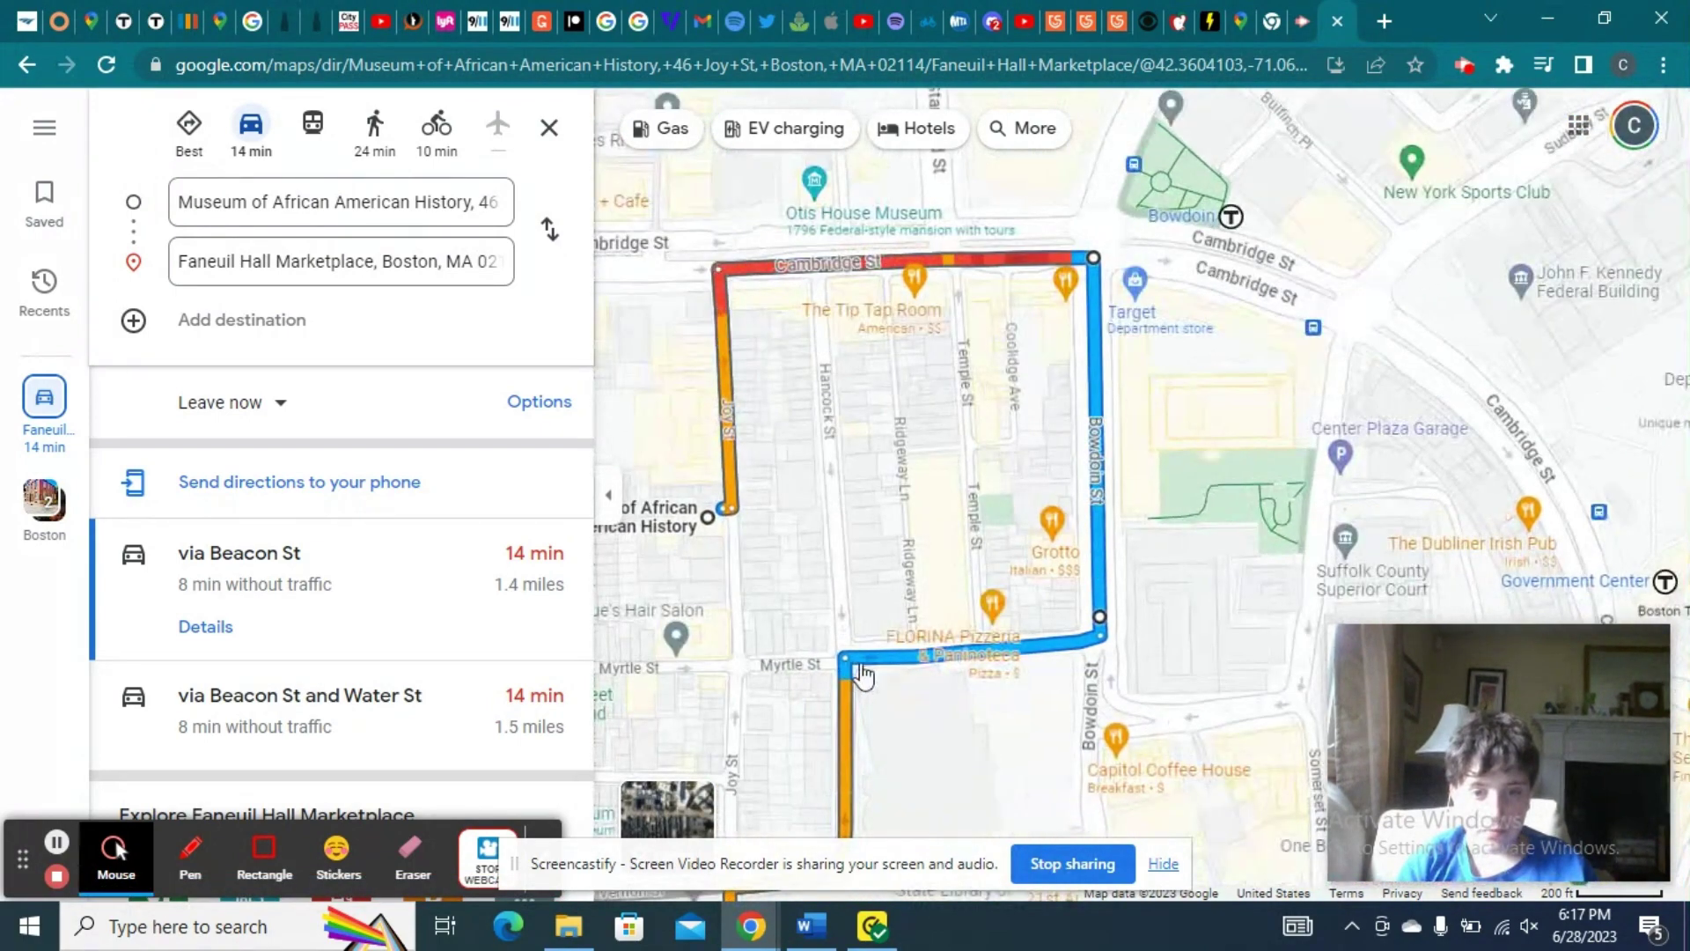
{"action": "left_click_drag", "start_coordinate": [858, 672], "coordinate": [741, 667]}
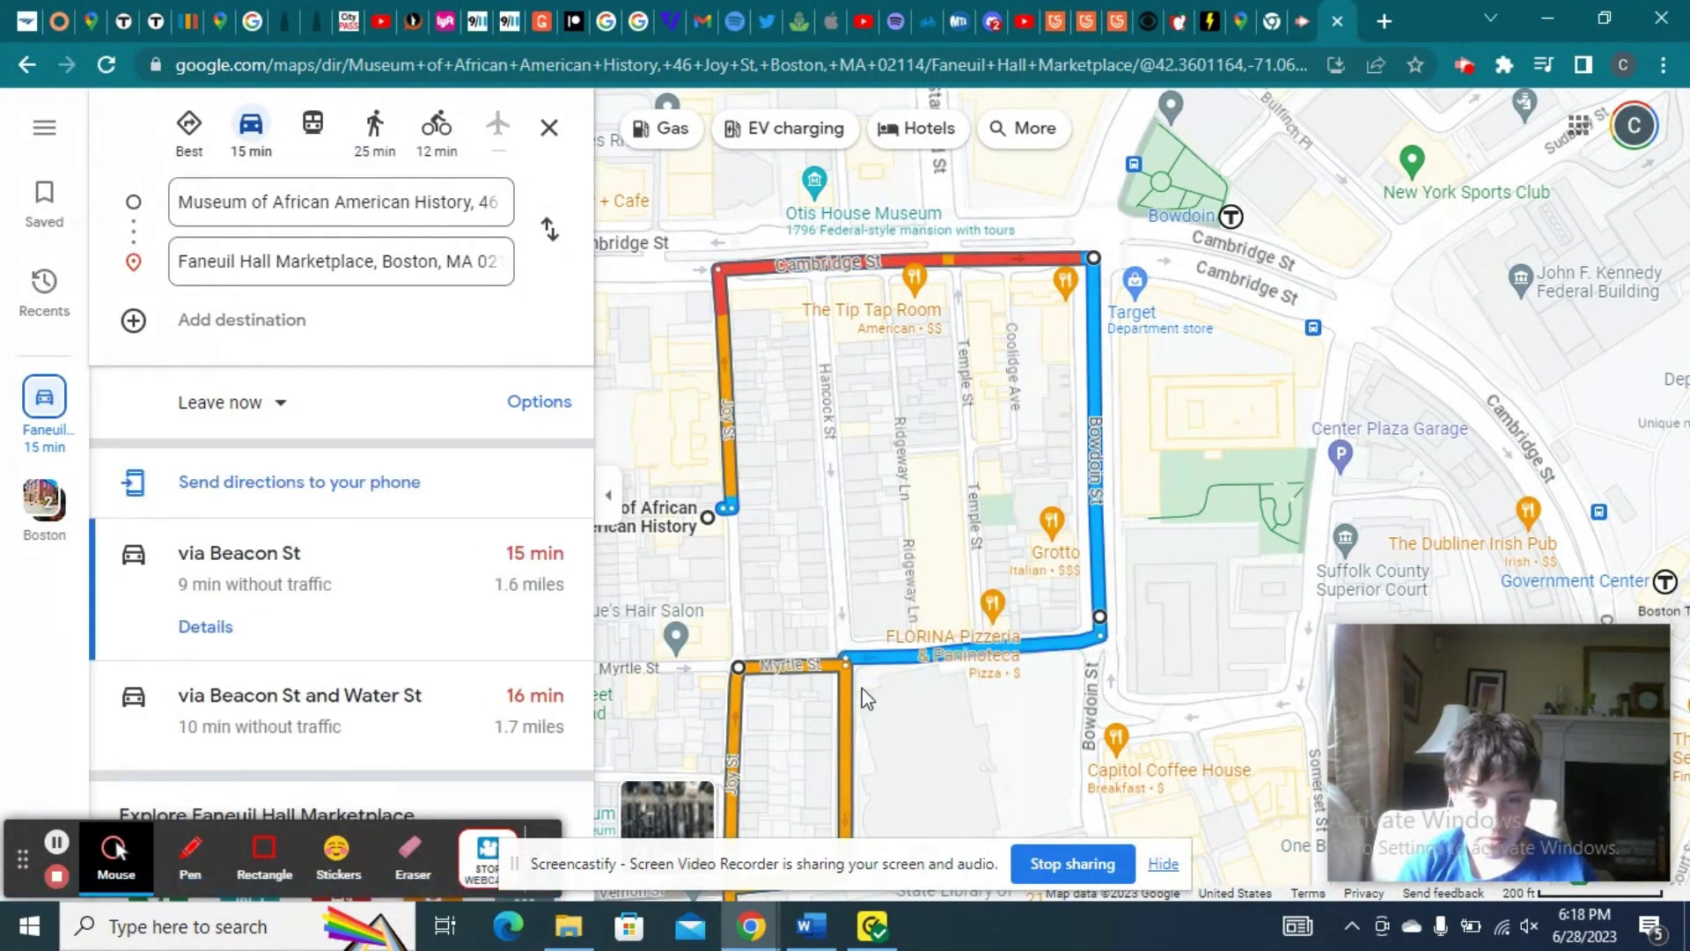
{"action": "scroll", "coordinate": [867, 698], "scroll_direction": "down", "scroll_amount": 1}
{"action": "left_click", "coordinate": [754, 671]}
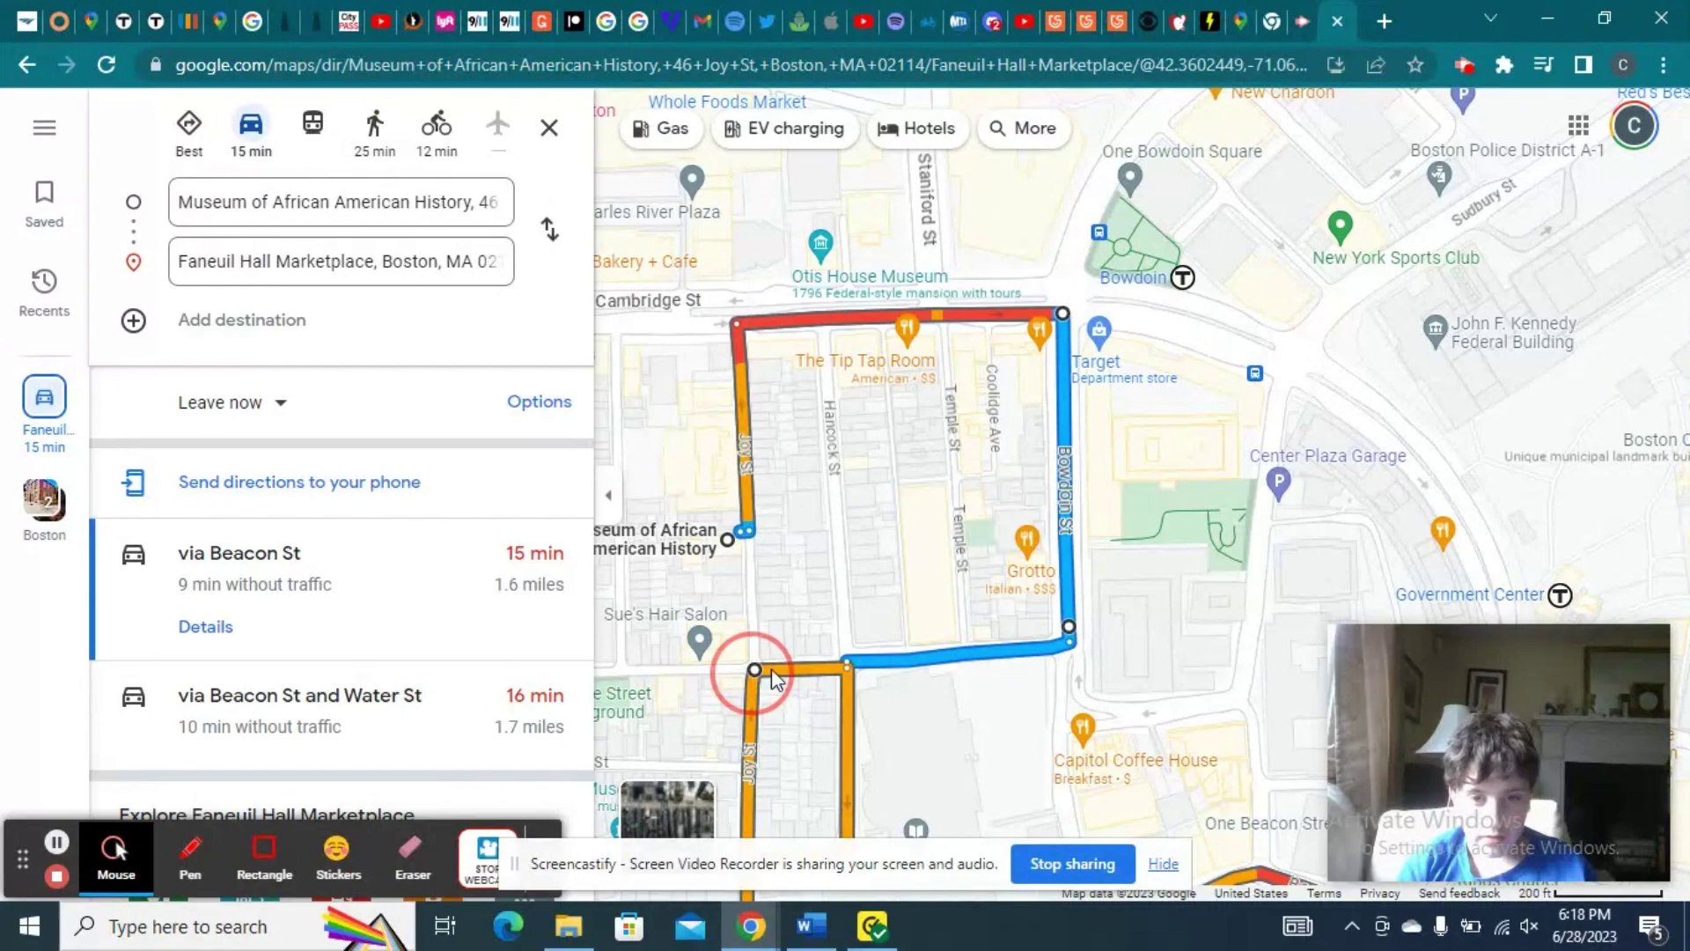
{"action": "left_click_drag", "start_coordinate": [772, 673], "coordinate": [857, 672]}
{"action": "left_click_drag", "start_coordinate": [1565, 715], "coordinate": [1534, 521]}
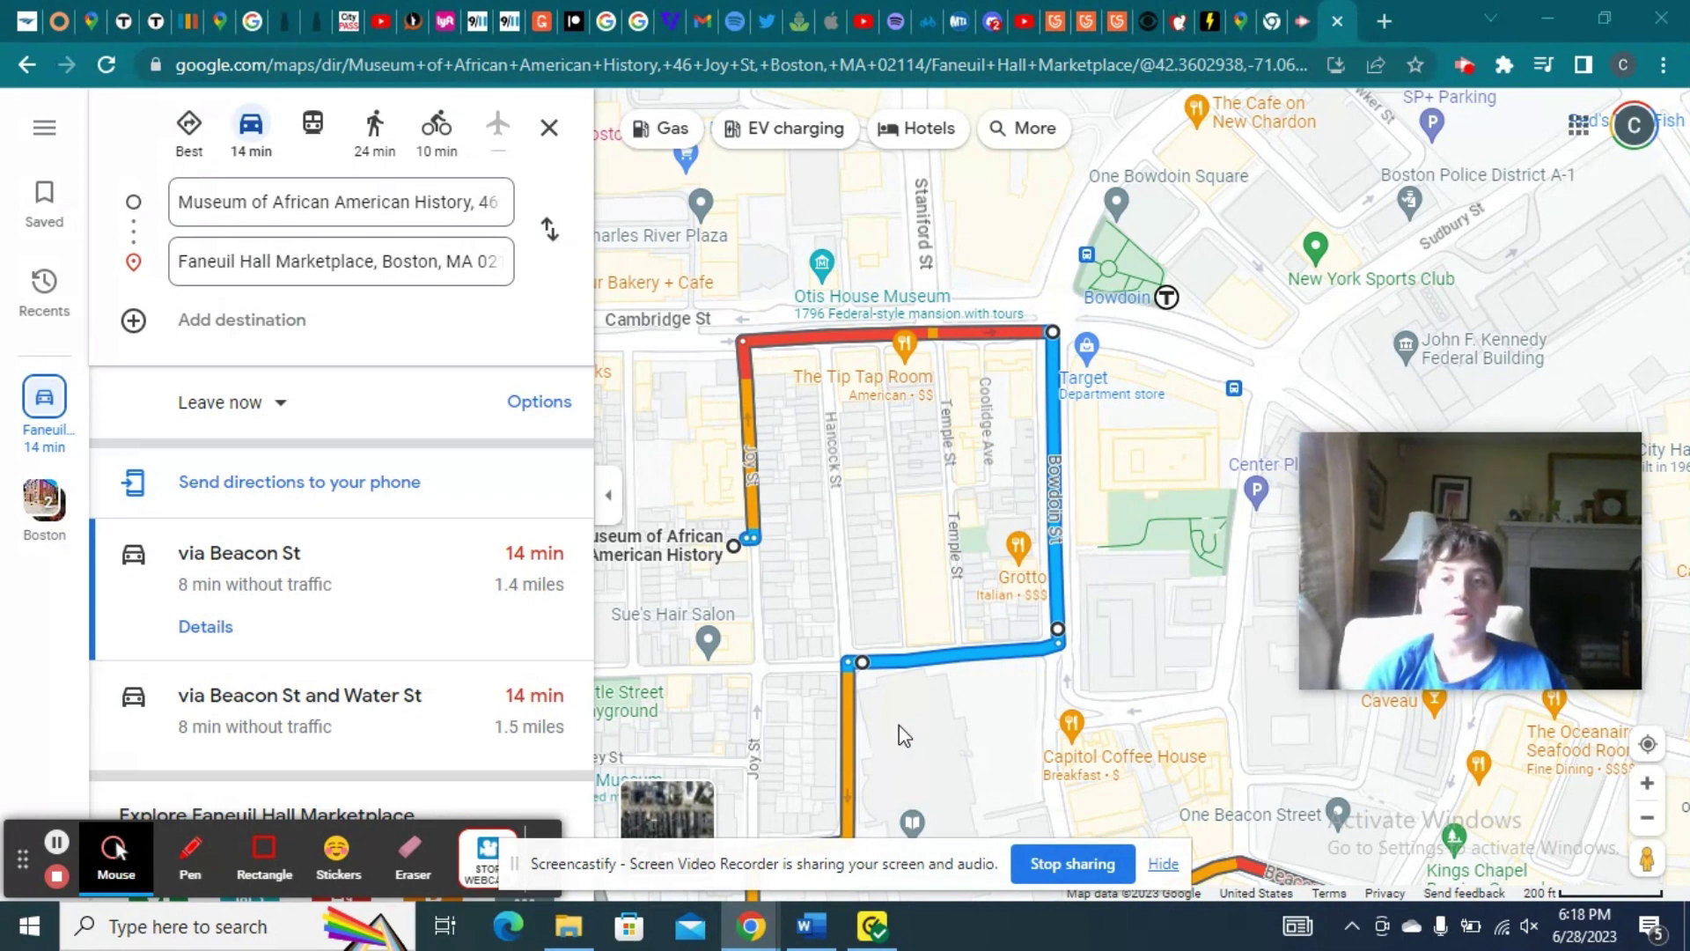
Add a via point near Bowdoin St so the drive loops back via Beacon St (13 min, 1.4 miles).
{"action": "left_click_drag", "start_coordinate": [1055, 330], "coordinate": [939, 333]}
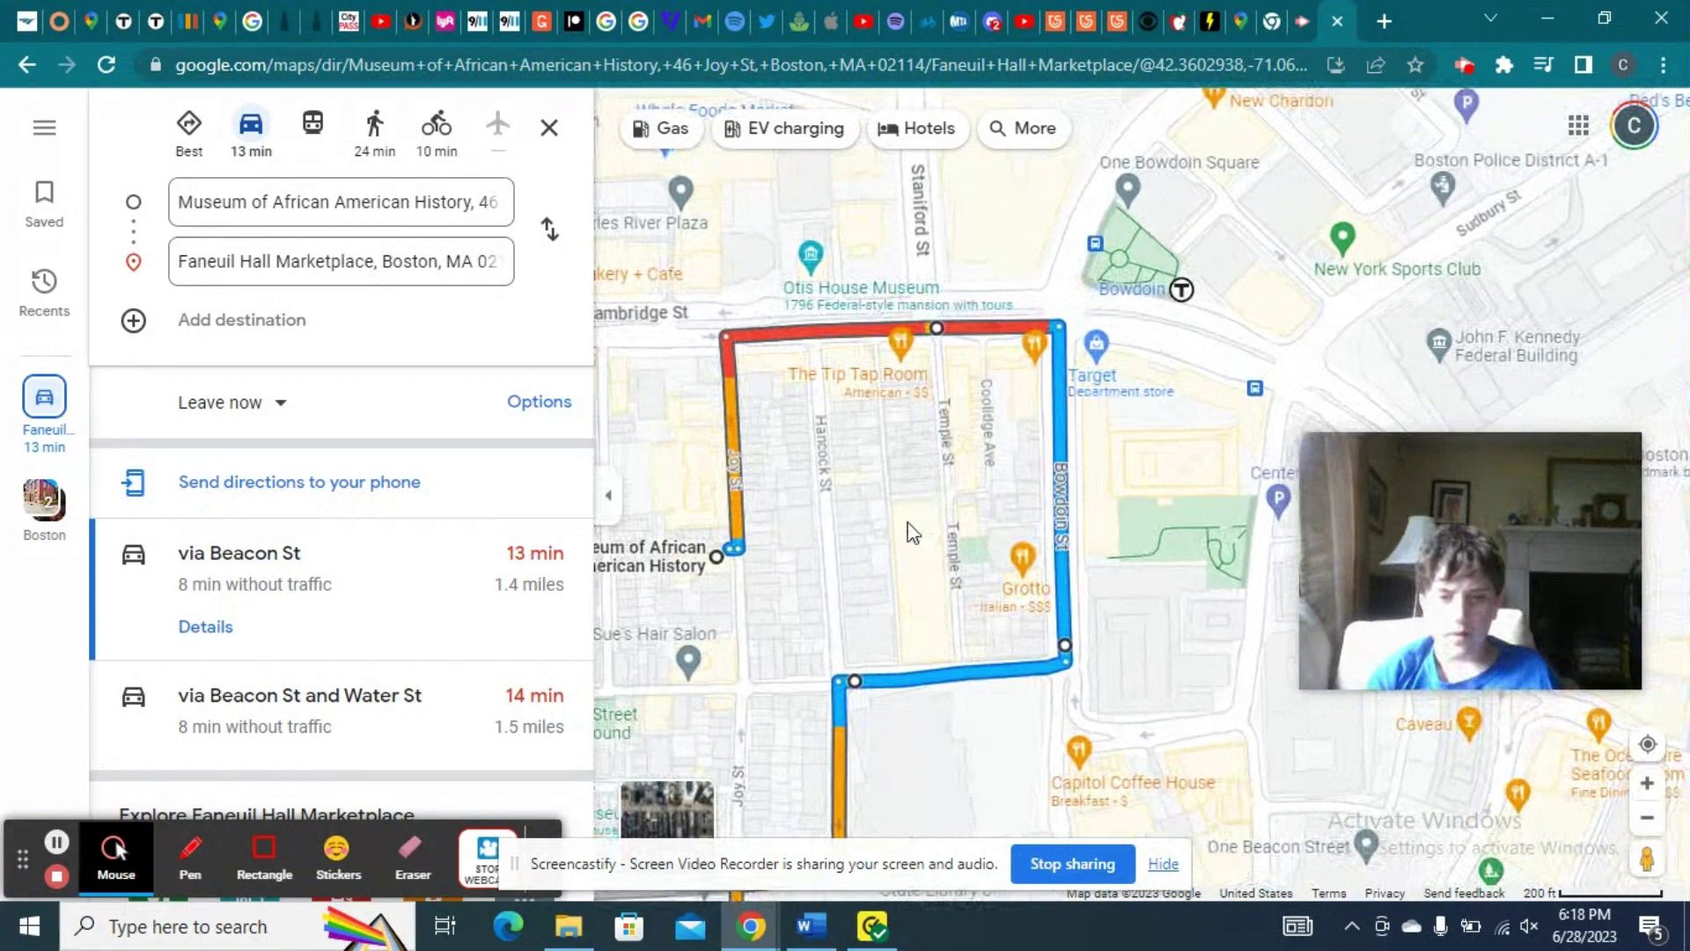
{"action": "left_click_drag", "start_coordinate": [968, 455], "coordinate": [1133, 203]}
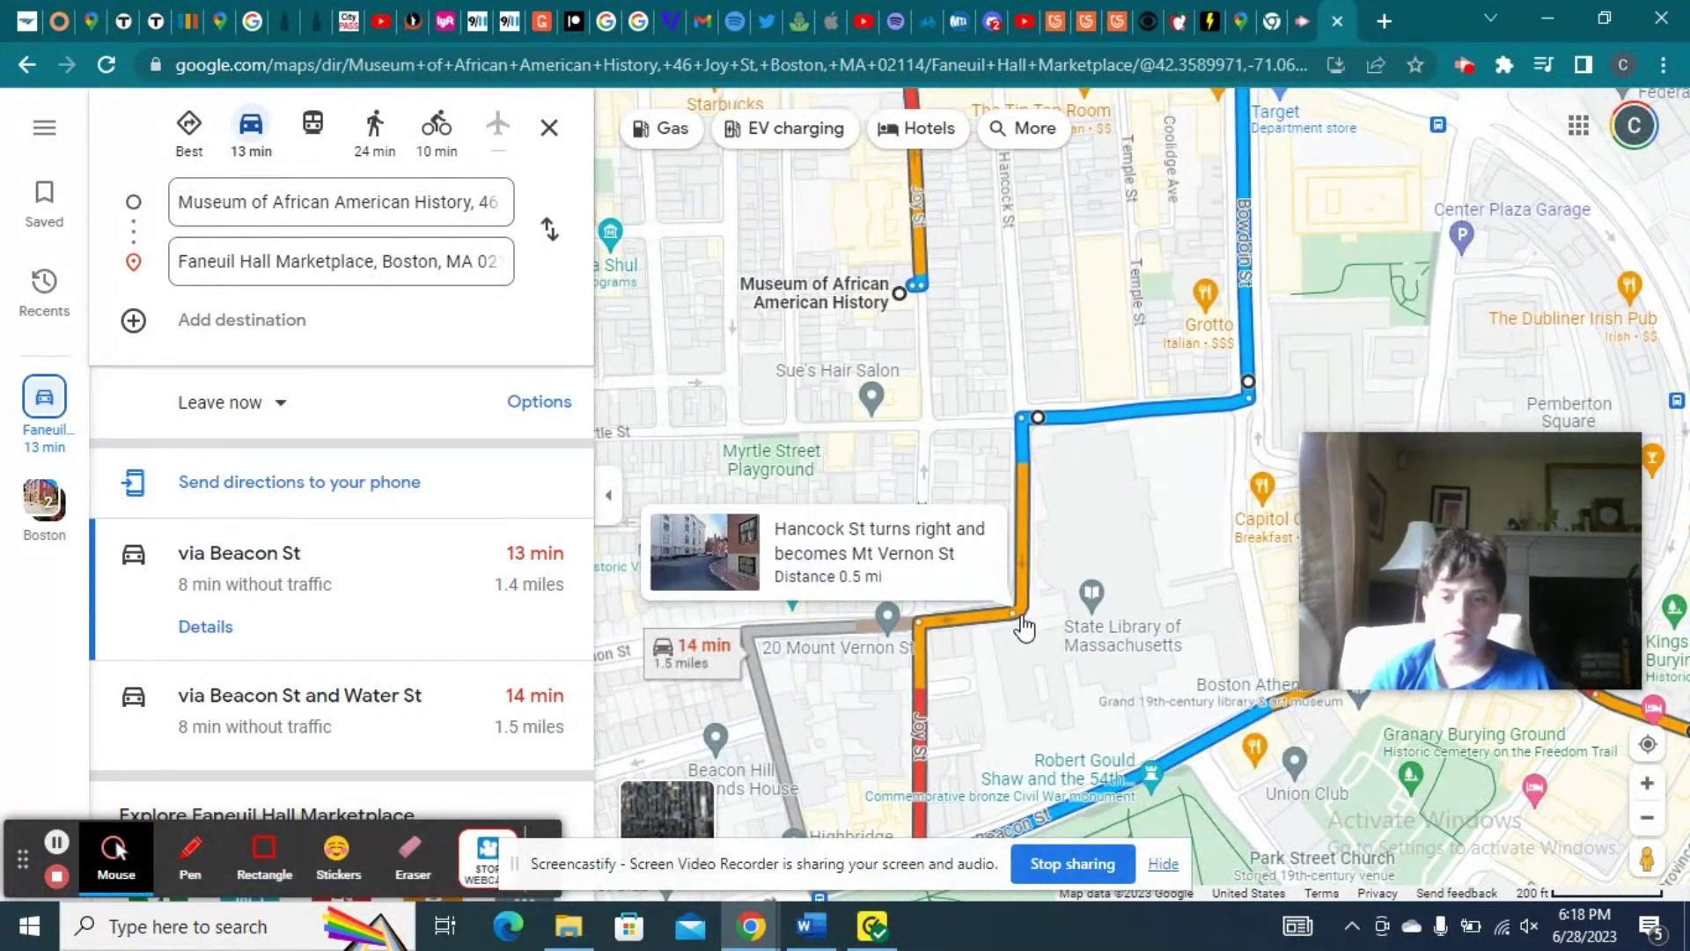
{"action": "mouse_move", "coordinate": [1019, 615]}
{"action": "left_mouse_down"}
{"action": "mouse_move", "coordinate": [941, 531]}
{"action": "mouse_move", "coordinate": [989, 584]}
{"action": "mouse_move", "coordinate": [1013, 715]}
{"action": "mouse_move", "coordinate": [1021, 615]}
{"action": "left_mouse_up"}
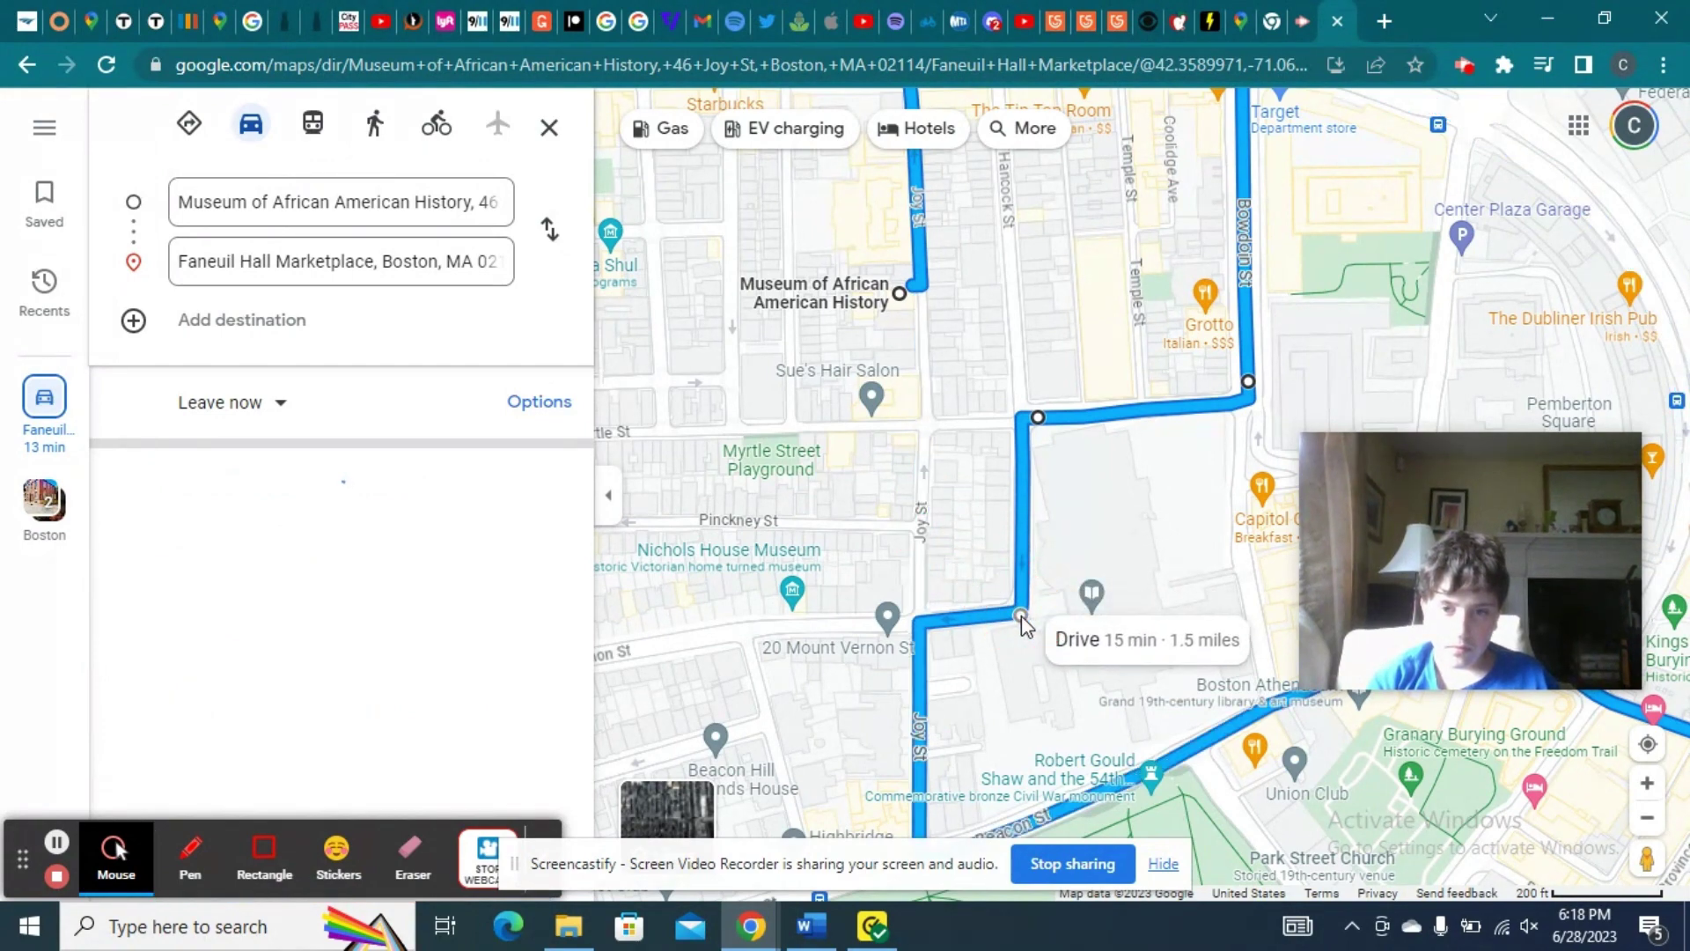
{"action": "left_click", "coordinate": [1025, 420]}
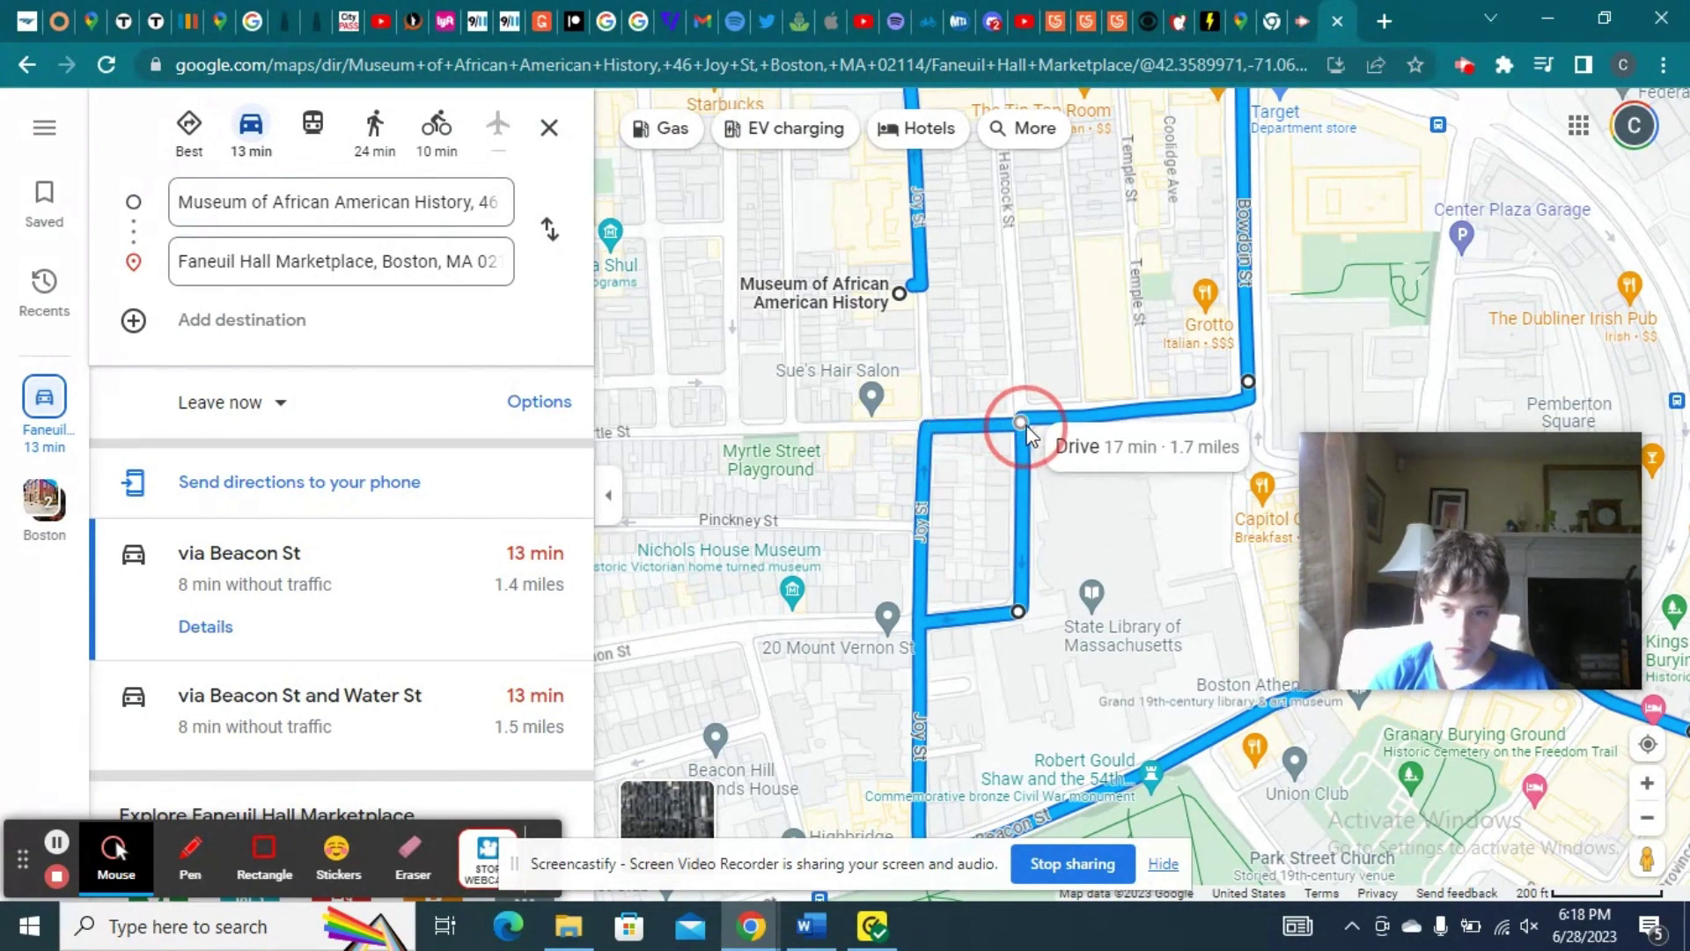
{"action": "left_click_drag", "start_coordinate": [981, 392], "coordinate": [979, 535]}
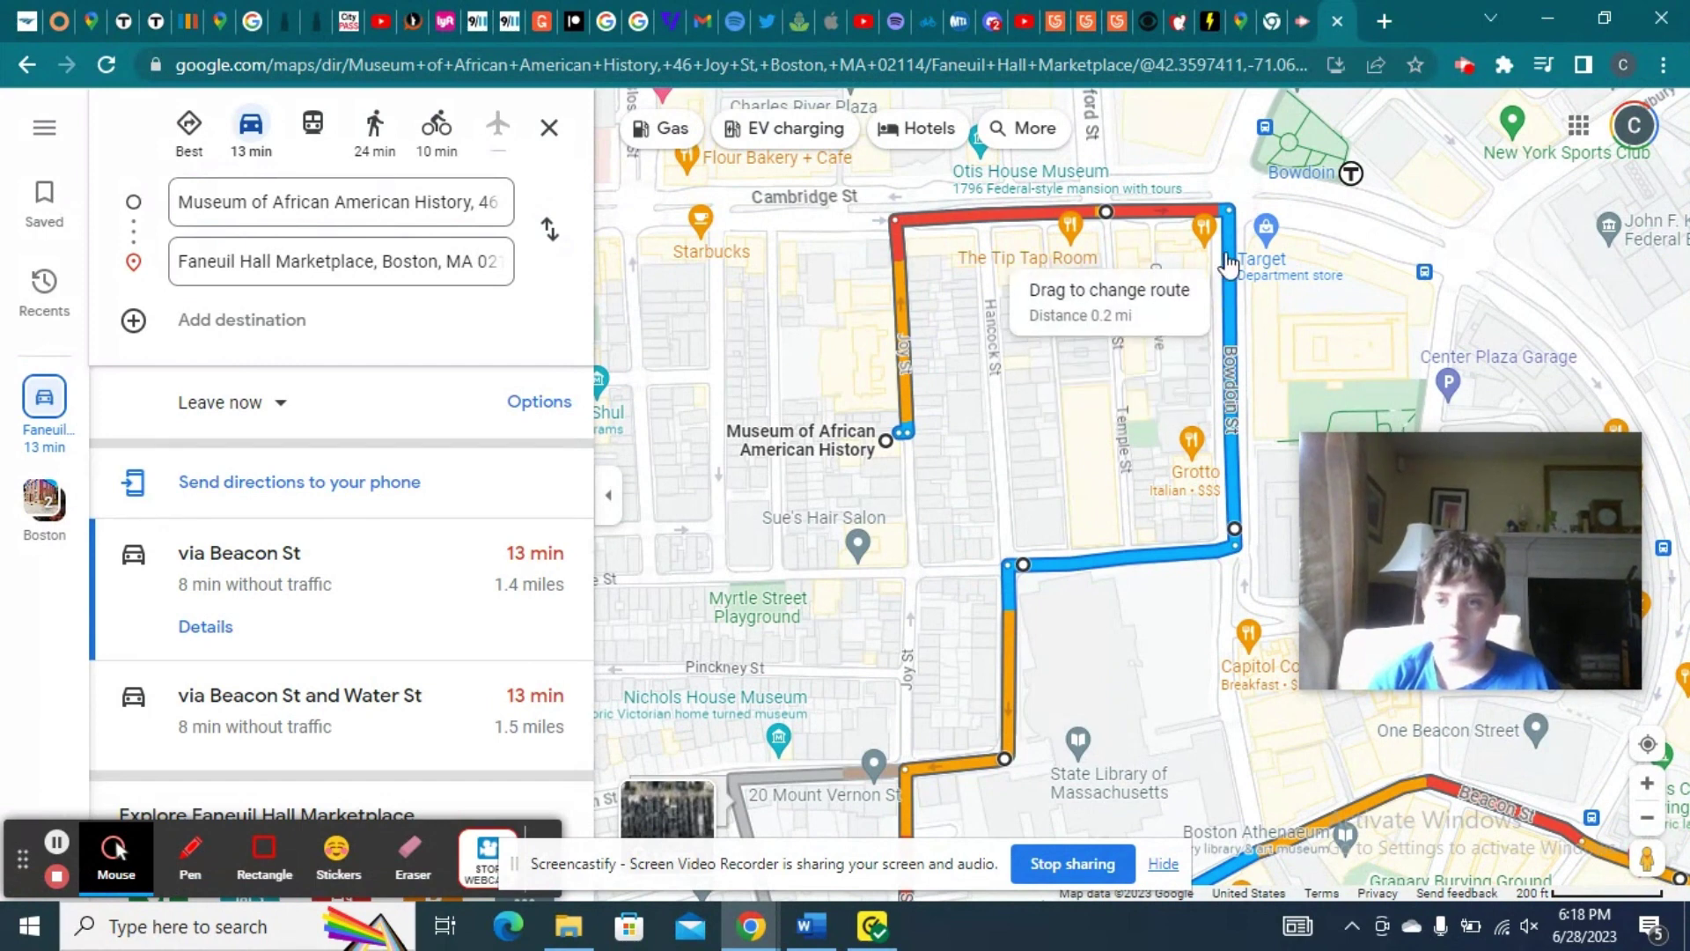
{"action": "left_click_drag", "start_coordinate": [1230, 329], "coordinate": [1243, 364]}
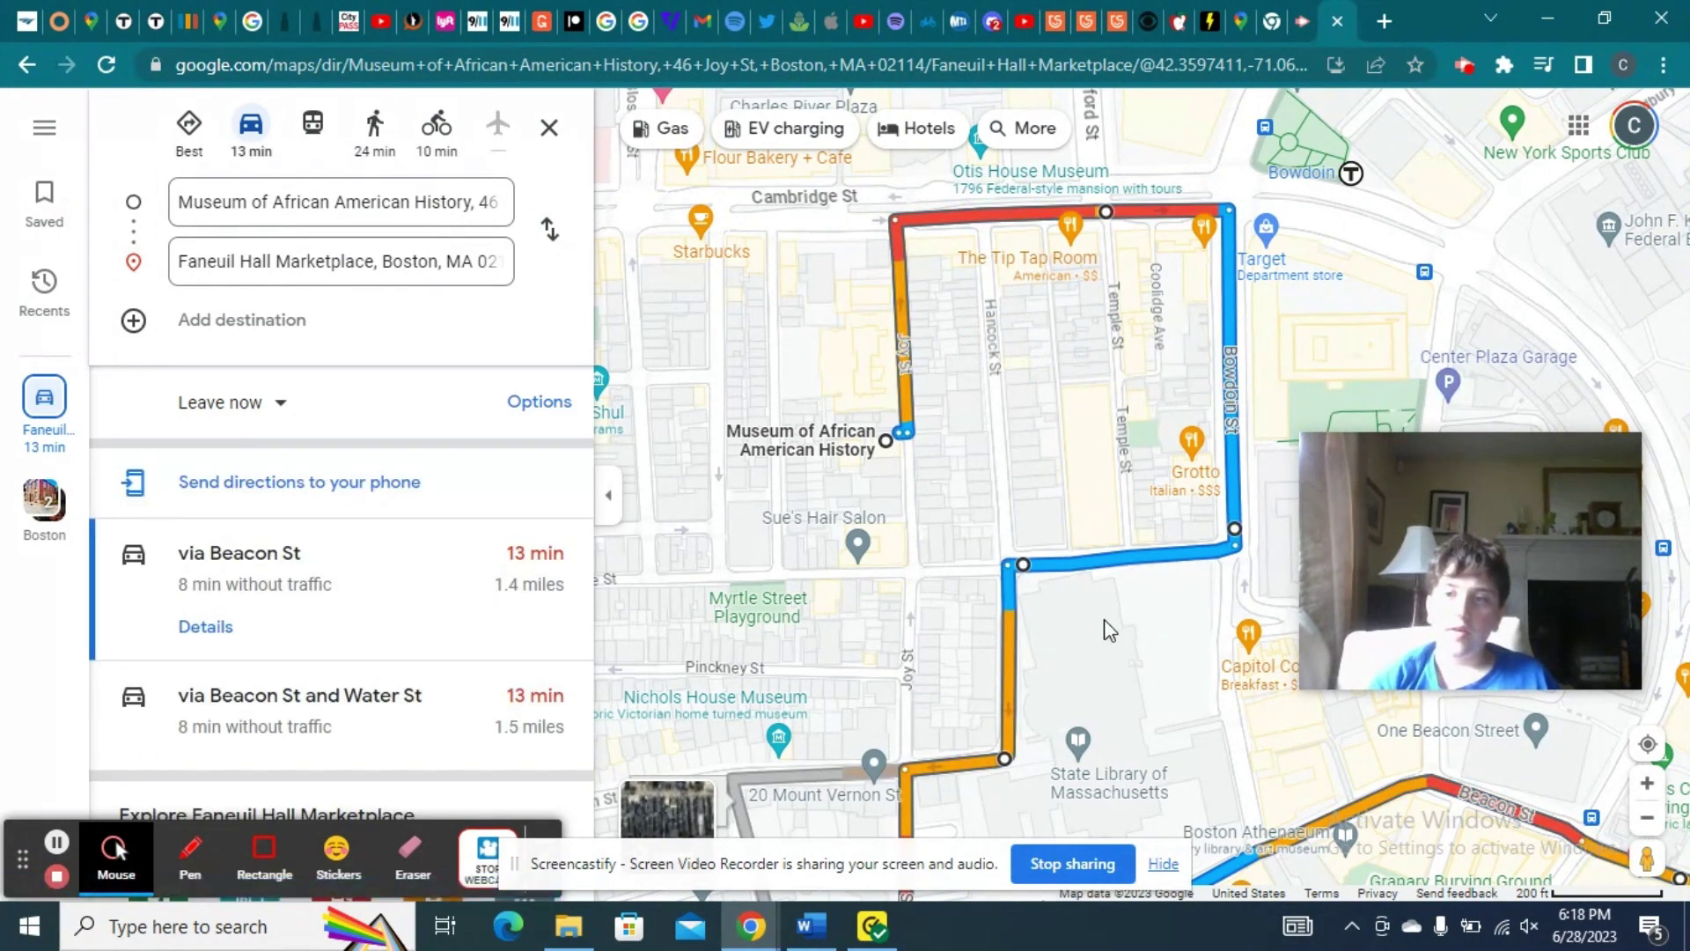
Follow the route along Beacon St past Boston Common and the Frog Pond to Park Street Church.
{"action": "left_click_drag", "start_coordinate": [1103, 620], "coordinate": [1005, 421]}
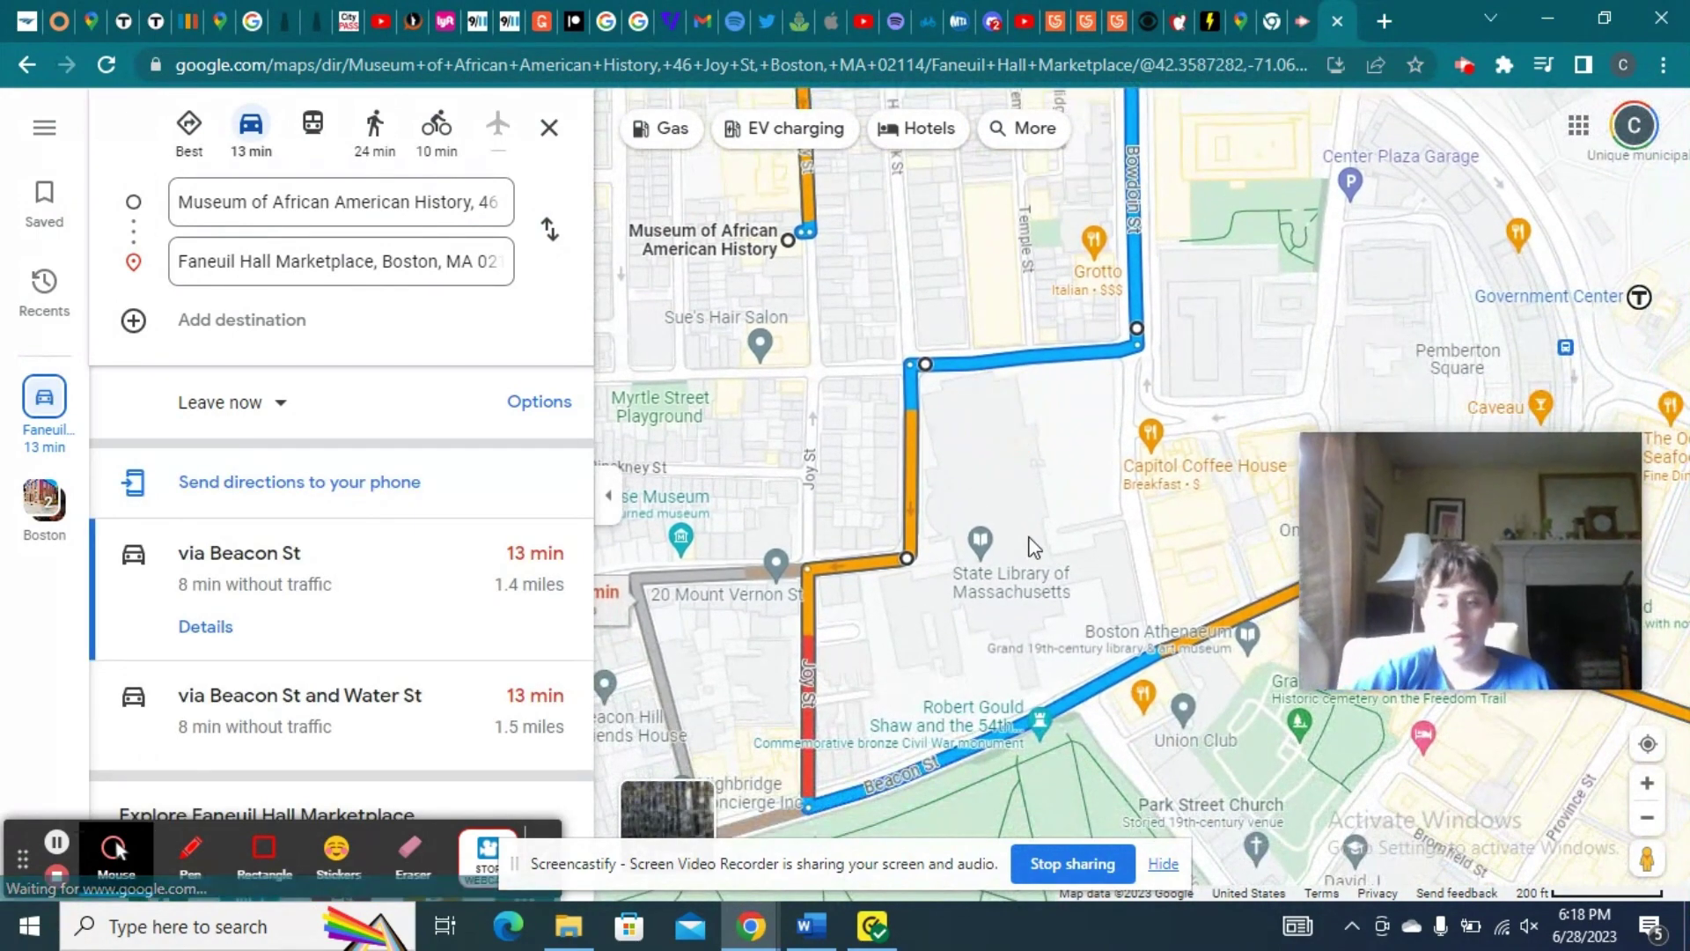
{"action": "scroll", "coordinate": [1034, 548], "scroll_direction": "down", "scroll_amount": 2}
{"action": "scroll", "coordinate": [1034, 547], "scroll_direction": "up", "scroll_amount": 2}
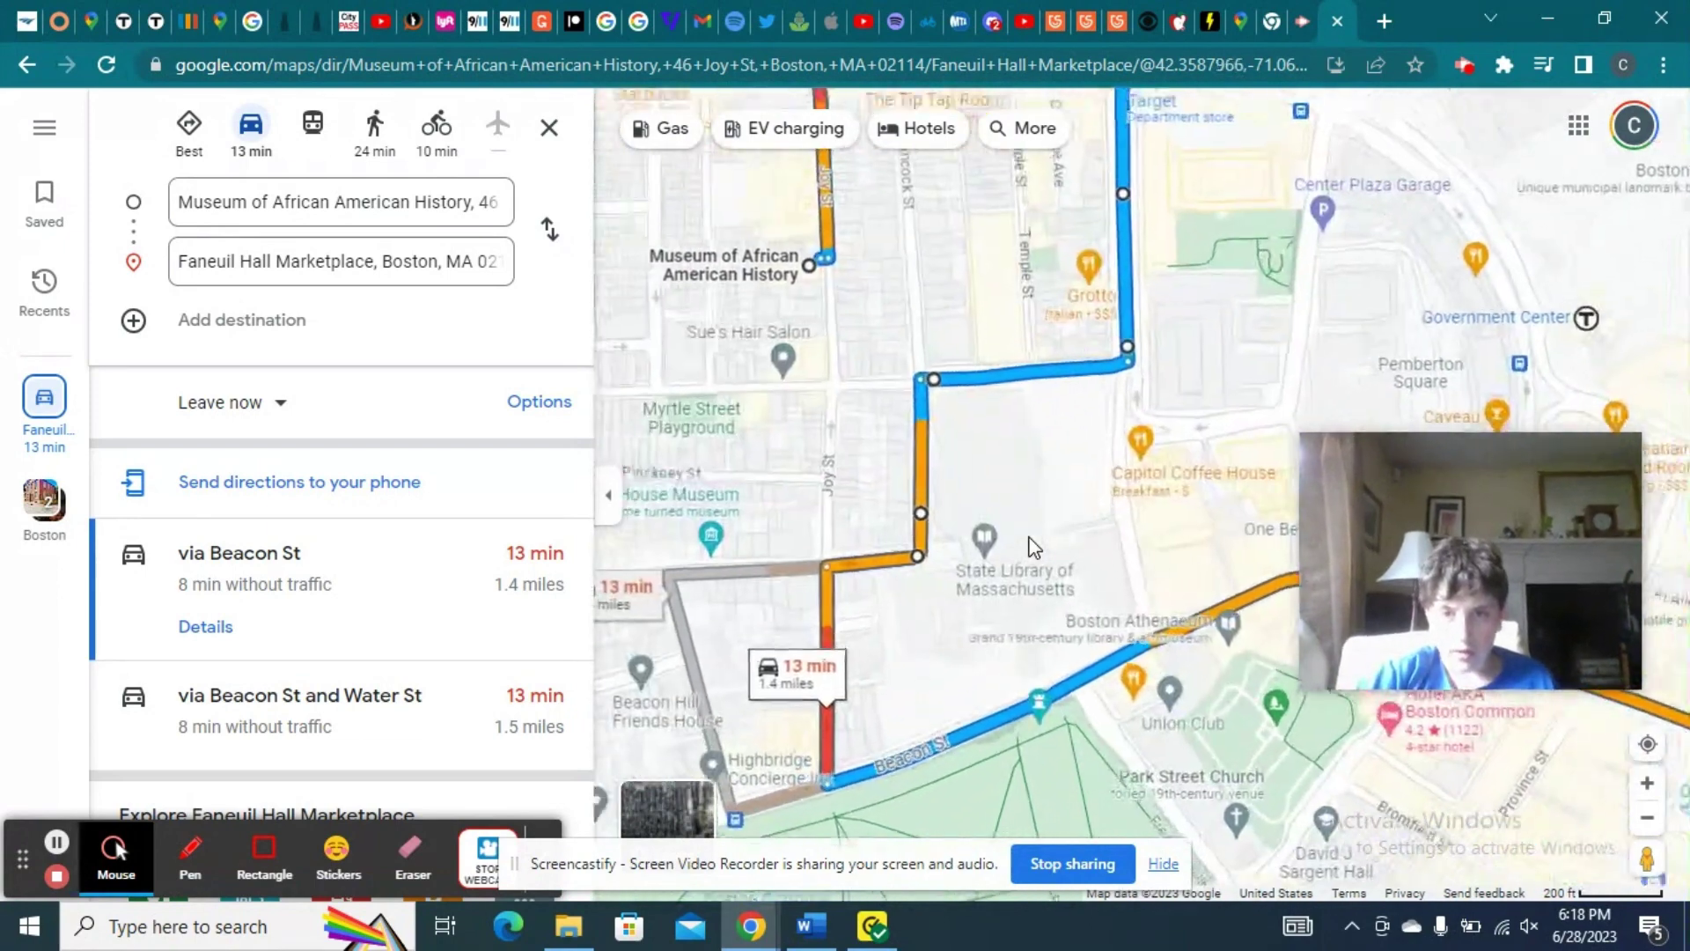
{"action": "scroll", "coordinate": [1034, 548], "scroll_direction": "up", "scroll_amount": 2}
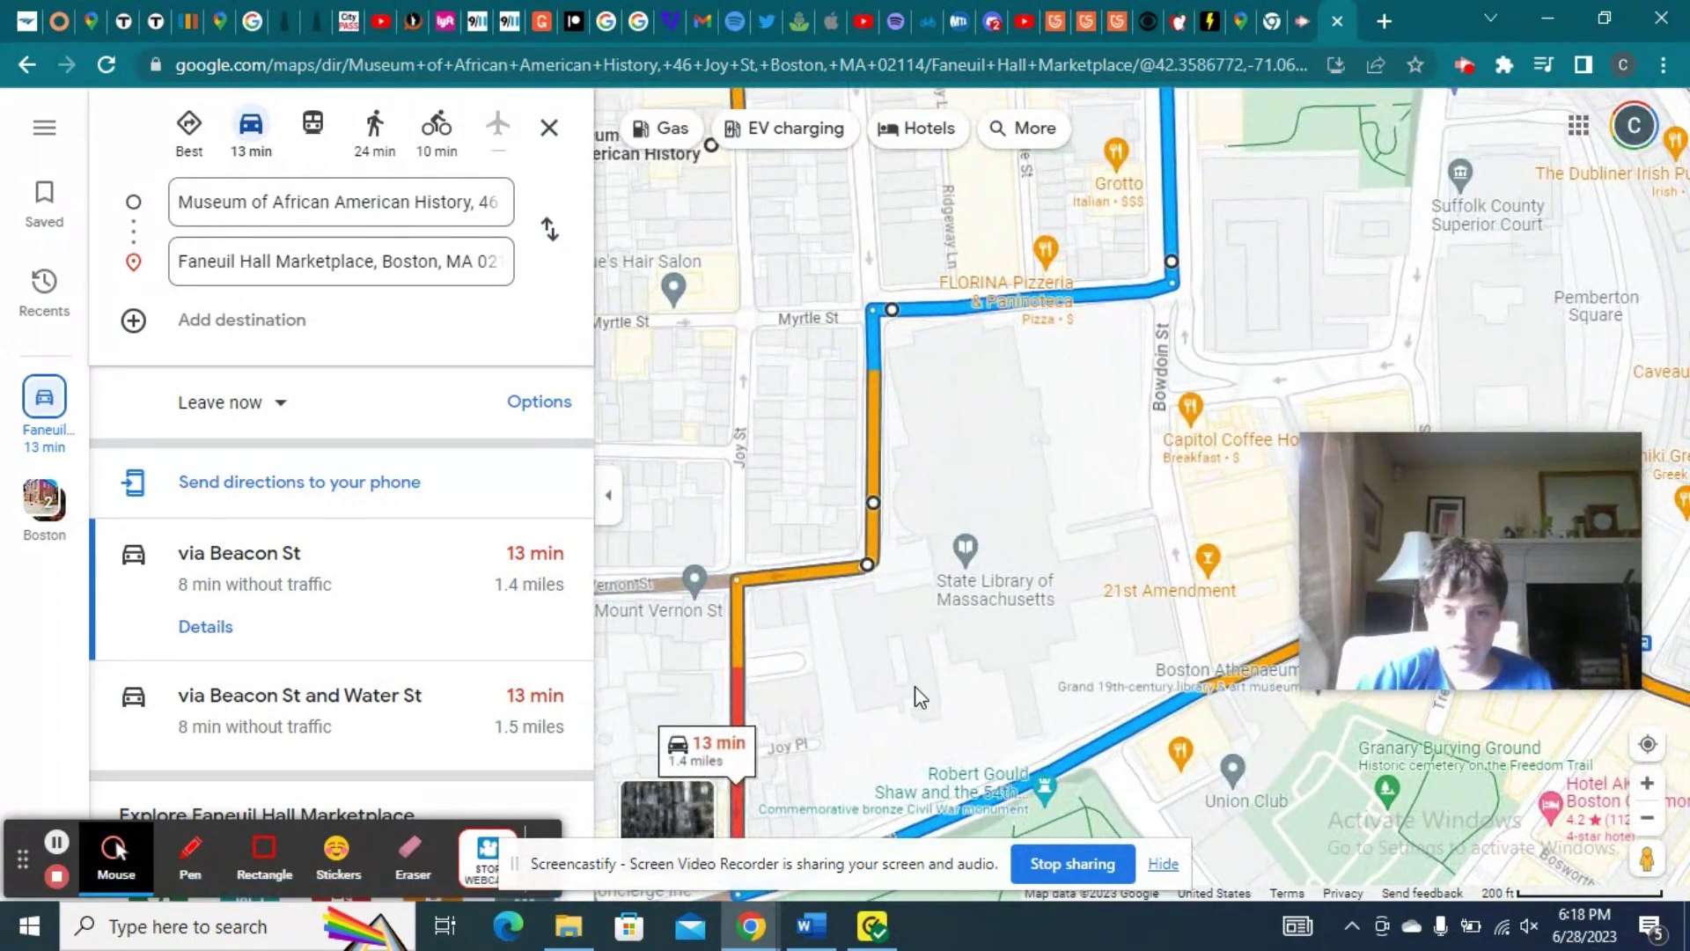
{"action": "left_click_drag", "start_coordinate": [917, 696], "coordinate": [1019, 426]}
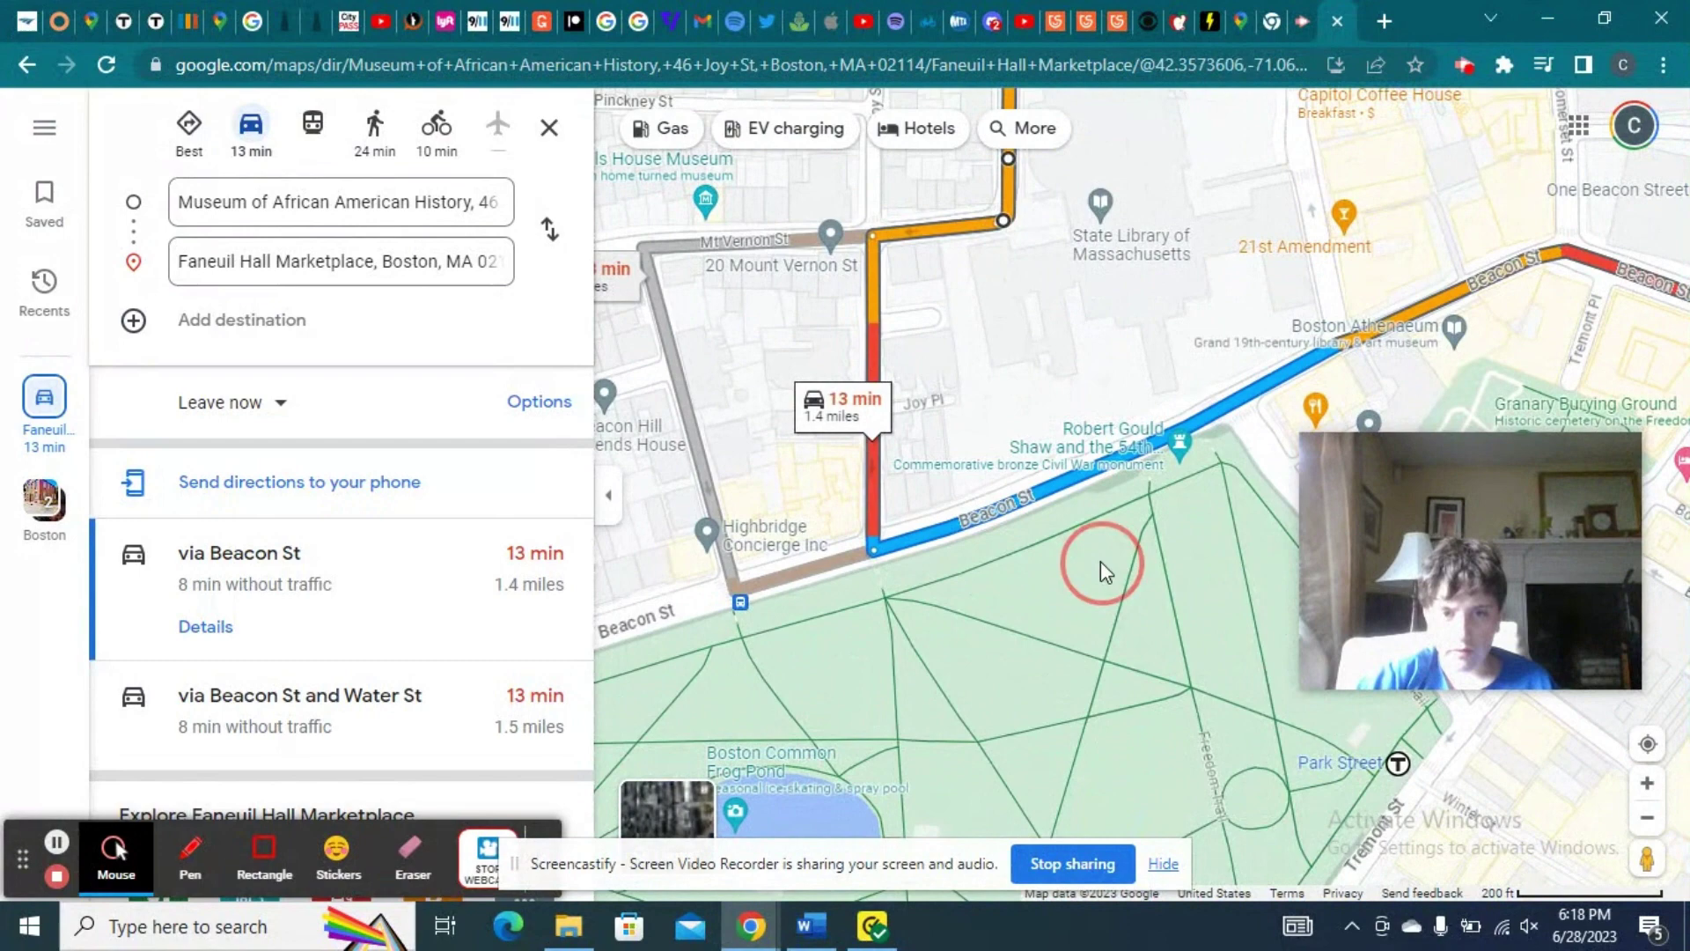
{"action": "left_click_drag", "start_coordinate": [1100, 562], "coordinate": [916, 614]}
{"action": "left_click_drag", "start_coordinate": [1030, 641], "coordinate": [727, 764]}
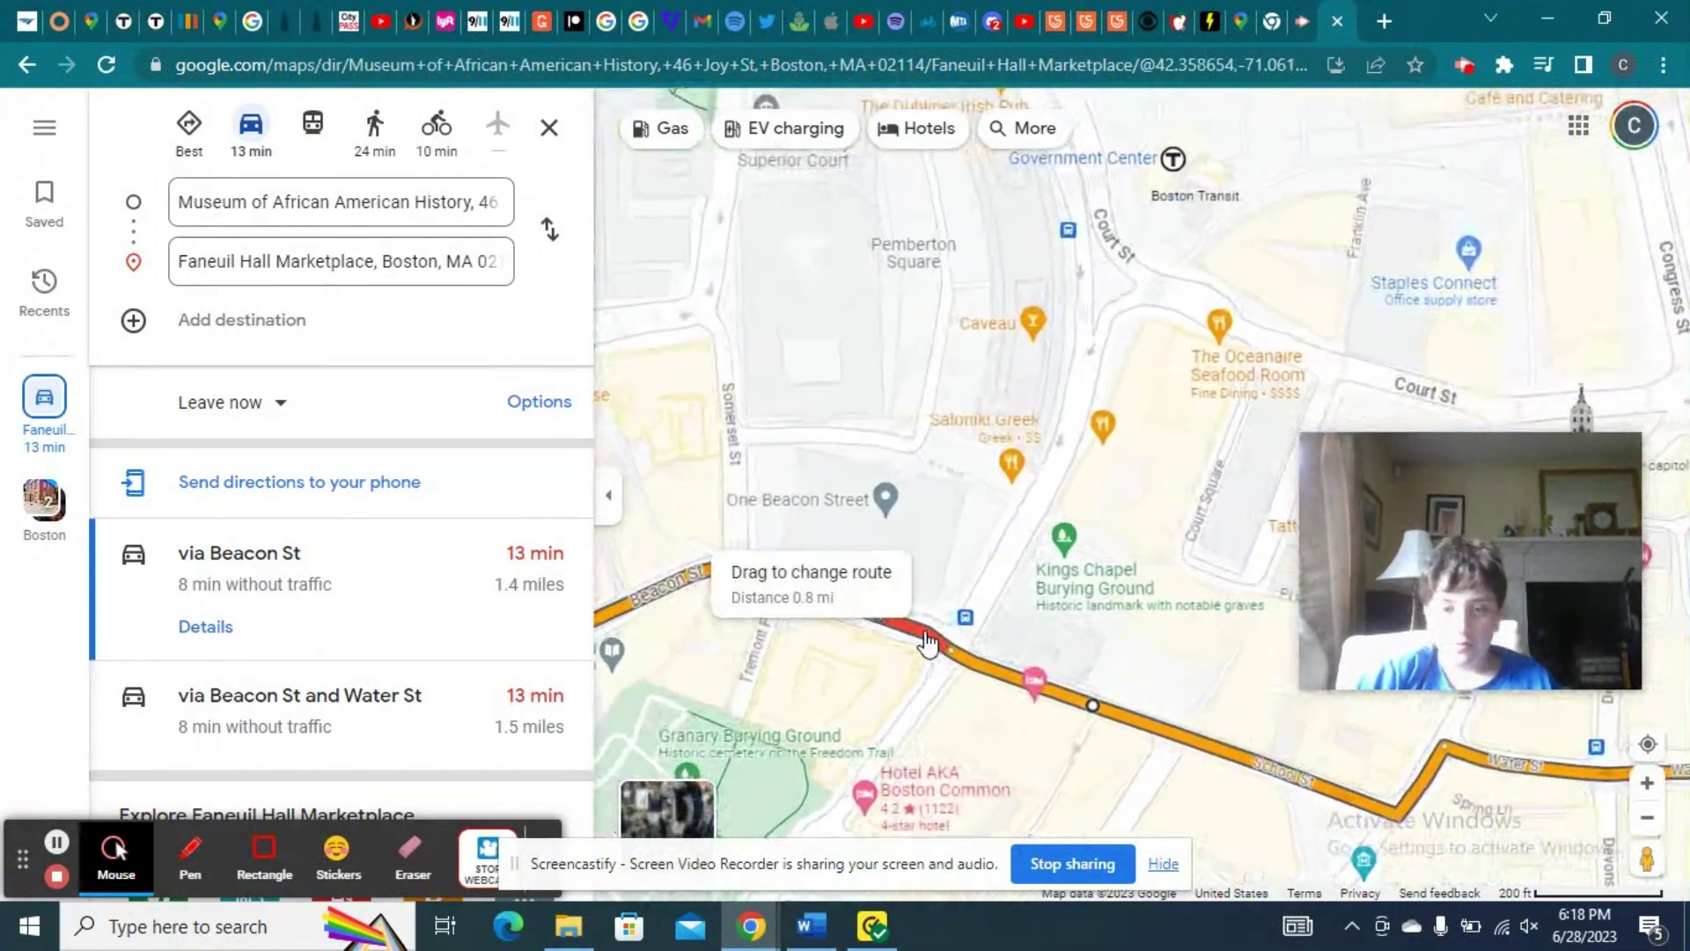
{"action": "scroll", "coordinate": [926, 644], "scroll_direction": "up", "scroll_amount": 2}
Pull the route from Beacon St toward Park Street and remove the extra waypoint (22 min, 2.1 miles).
{"action": "left_click_drag", "start_coordinate": [926, 644], "coordinate": [1111, 475]}
{"action": "left_click_drag", "start_coordinate": [968, 549], "coordinate": [834, 604]}
{"action": "left_click_drag", "start_coordinate": [811, 679], "coordinate": [1069, 336]}
{"action": "left_click_drag", "start_coordinate": [1085, 278], "coordinate": [822, 671]}
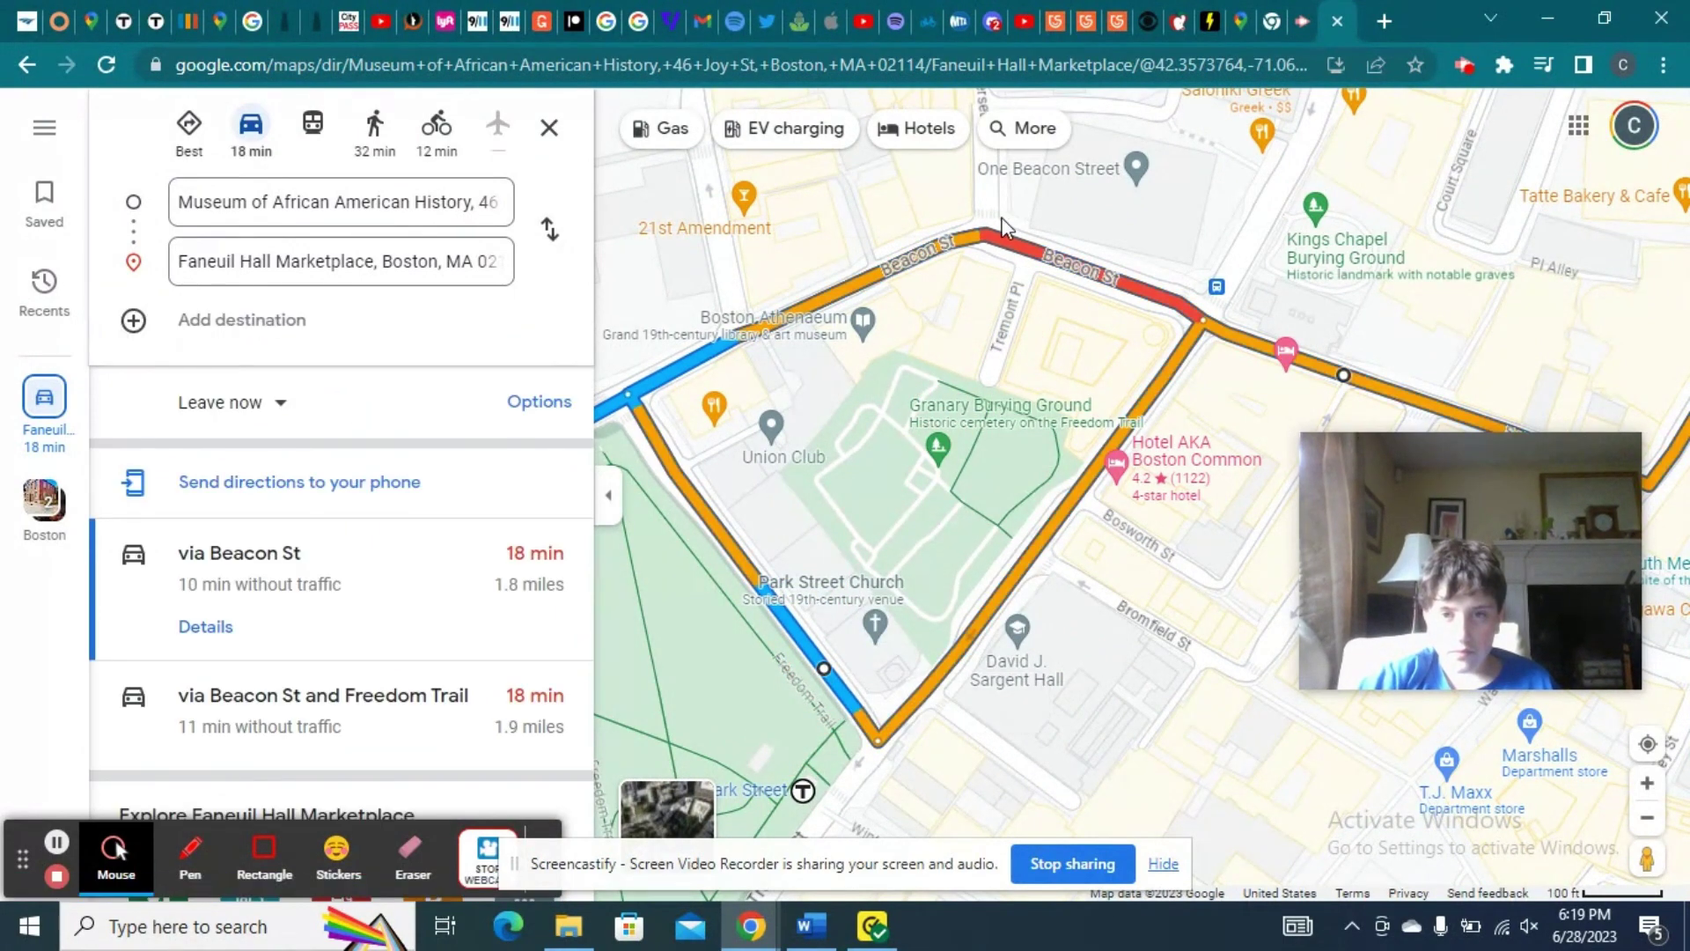
{"action": "left_click_drag", "start_coordinate": [990, 253], "coordinate": [804, 660]}
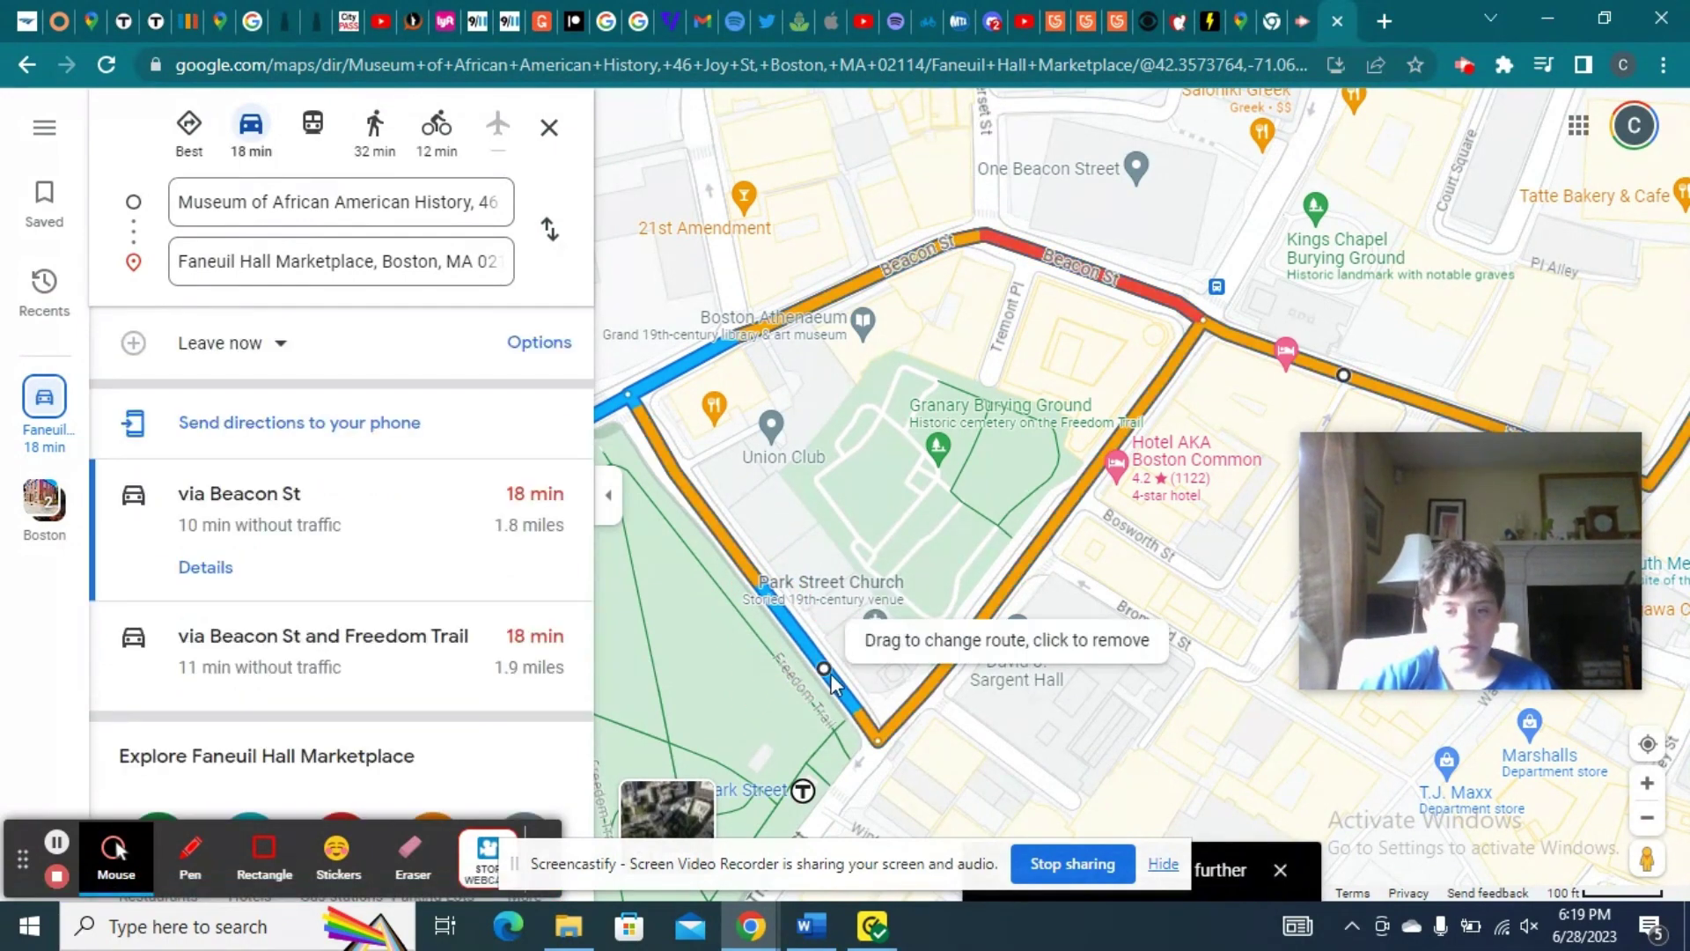
{"action": "left_click", "coordinate": [823, 669]}
{"action": "left_click_drag", "start_coordinate": [1047, 245], "coordinate": [1033, 248]}
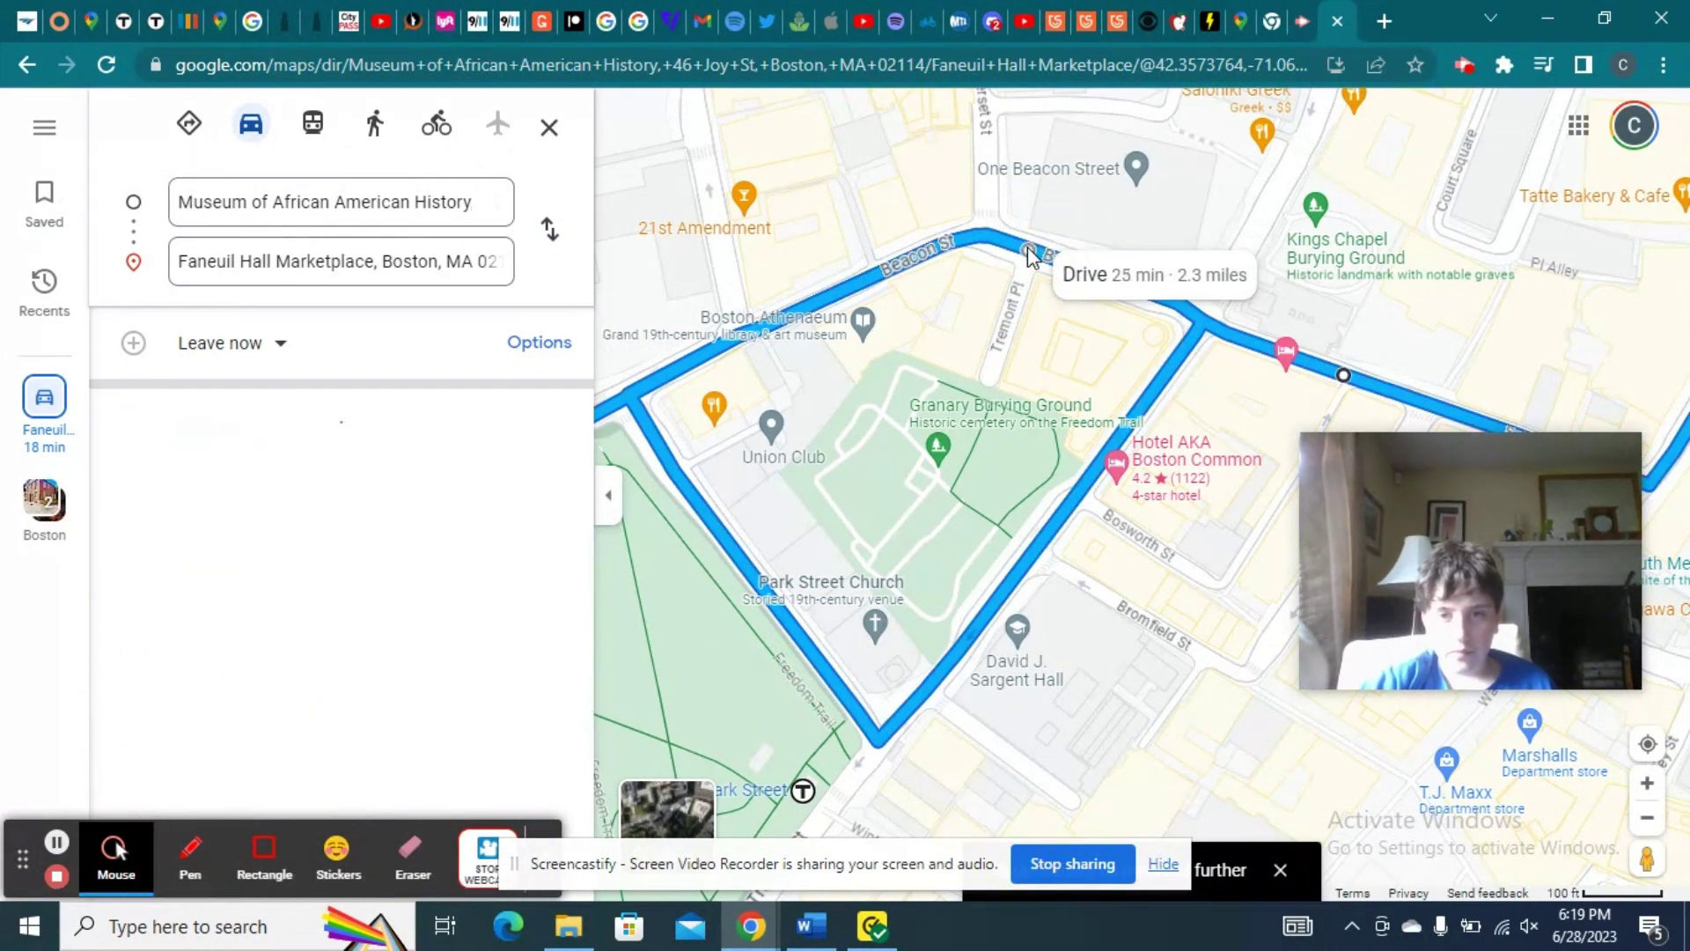
{"action": "left_click_drag", "start_coordinate": [879, 749], "coordinate": [794, 684]}
{"action": "left_click", "coordinate": [790, 696]}
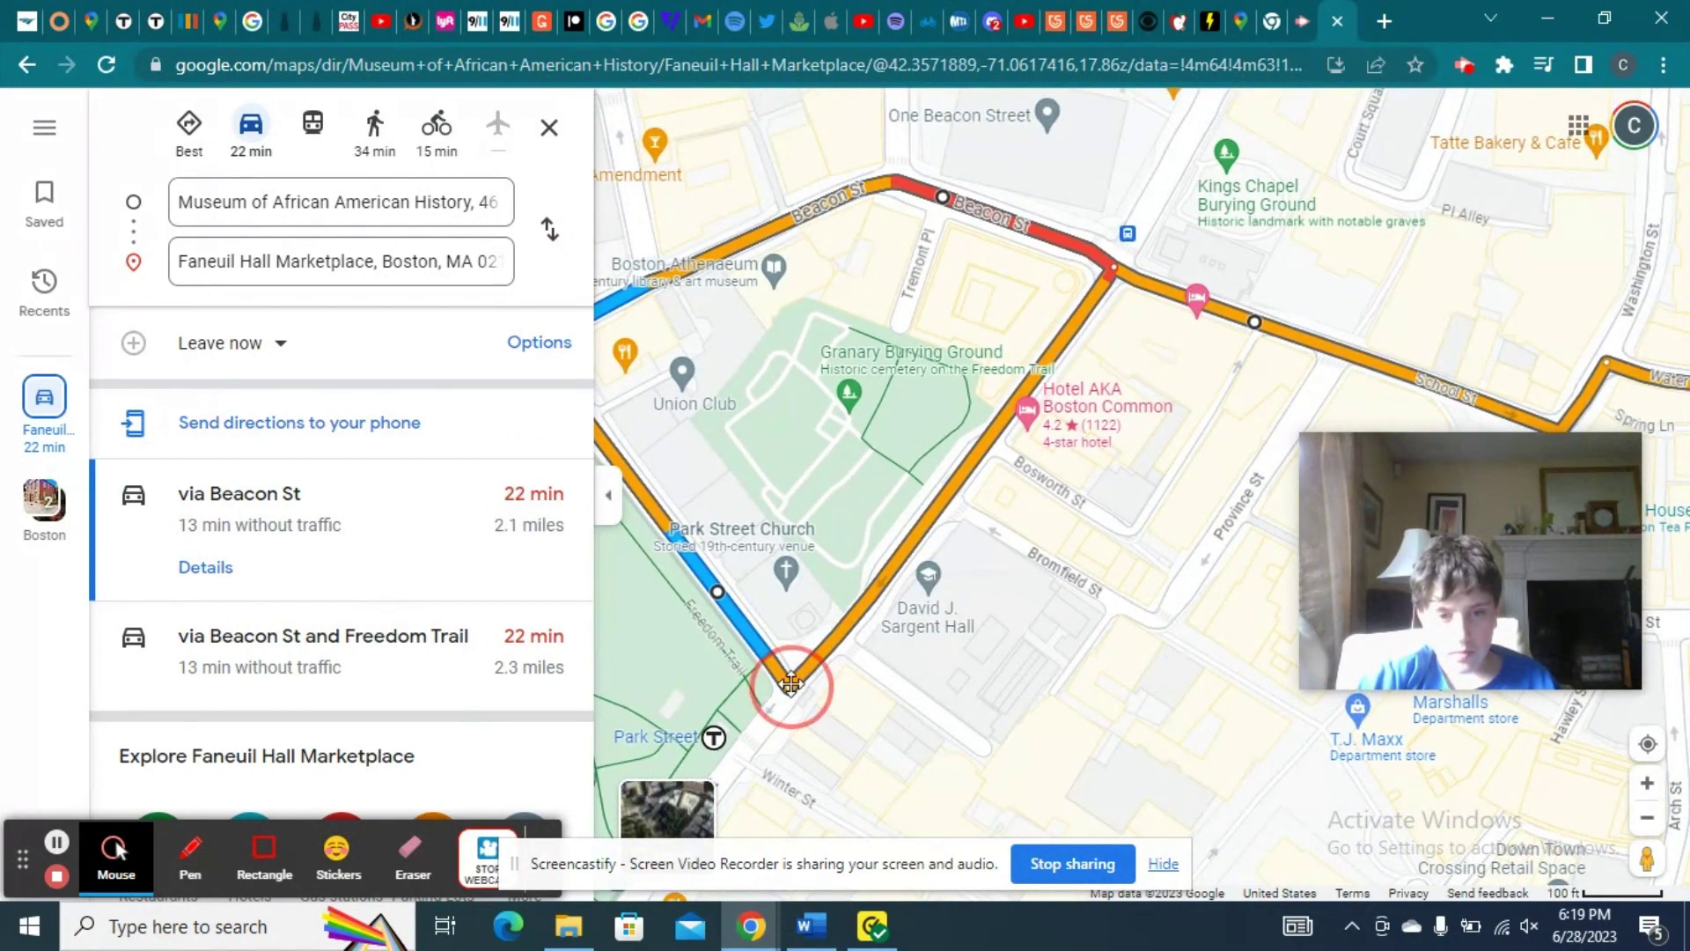
{"action": "left_click_drag", "start_coordinate": [790, 683], "coordinate": [791, 702]}
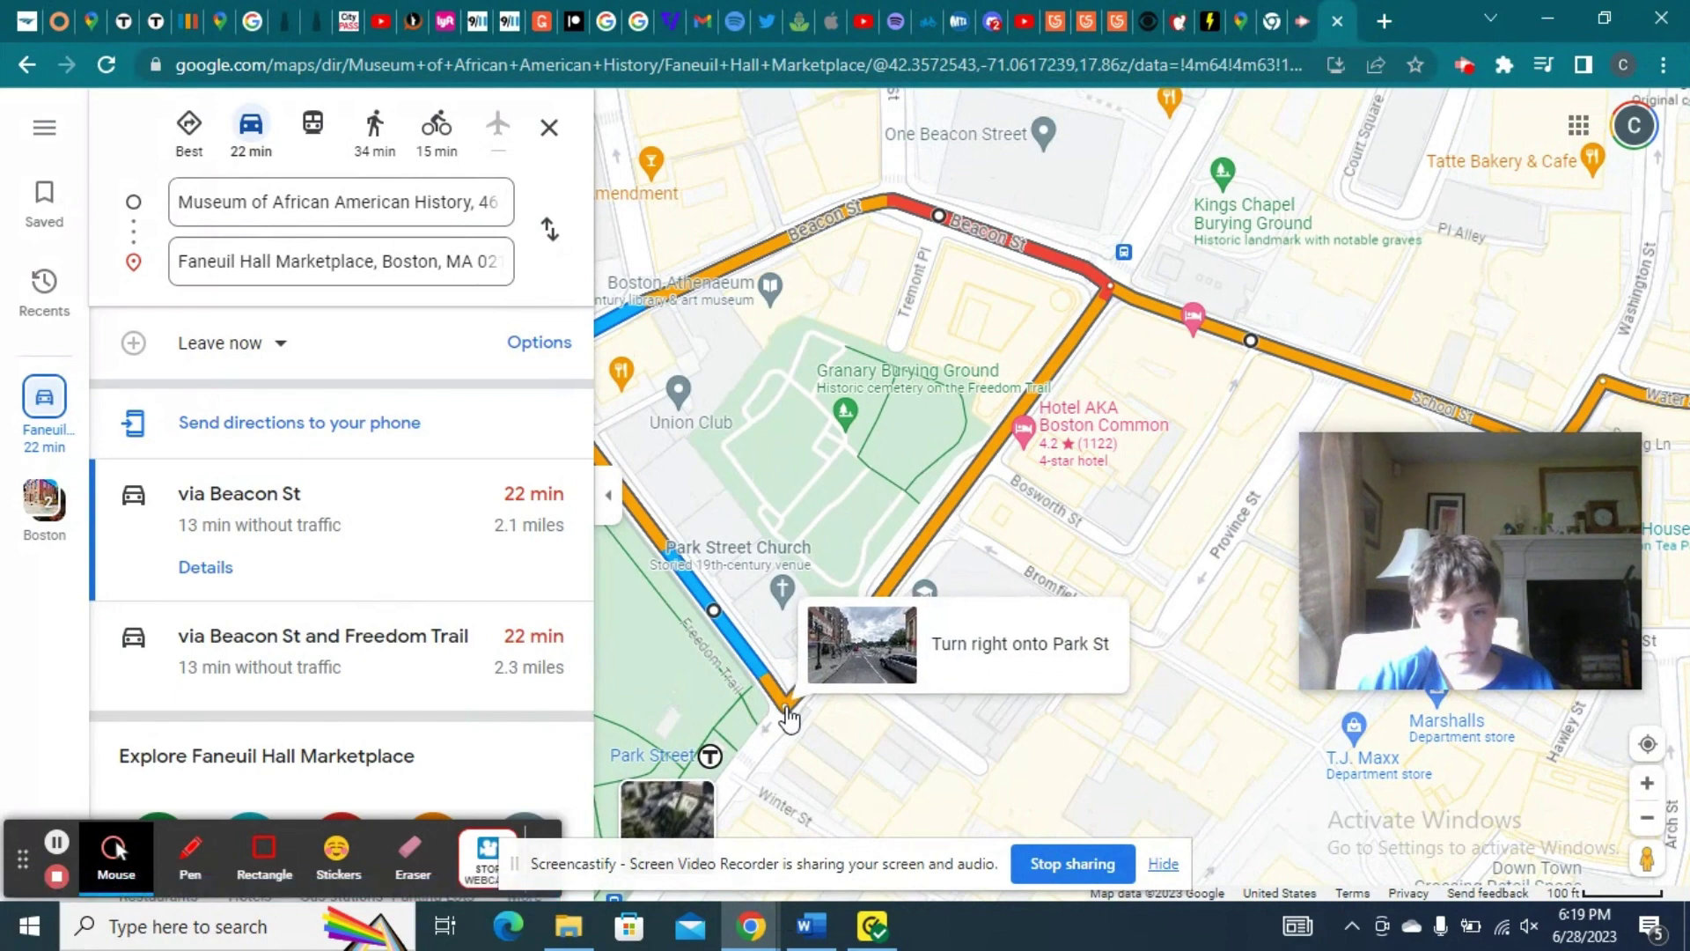
{"action": "left_click", "coordinate": [790, 715]}
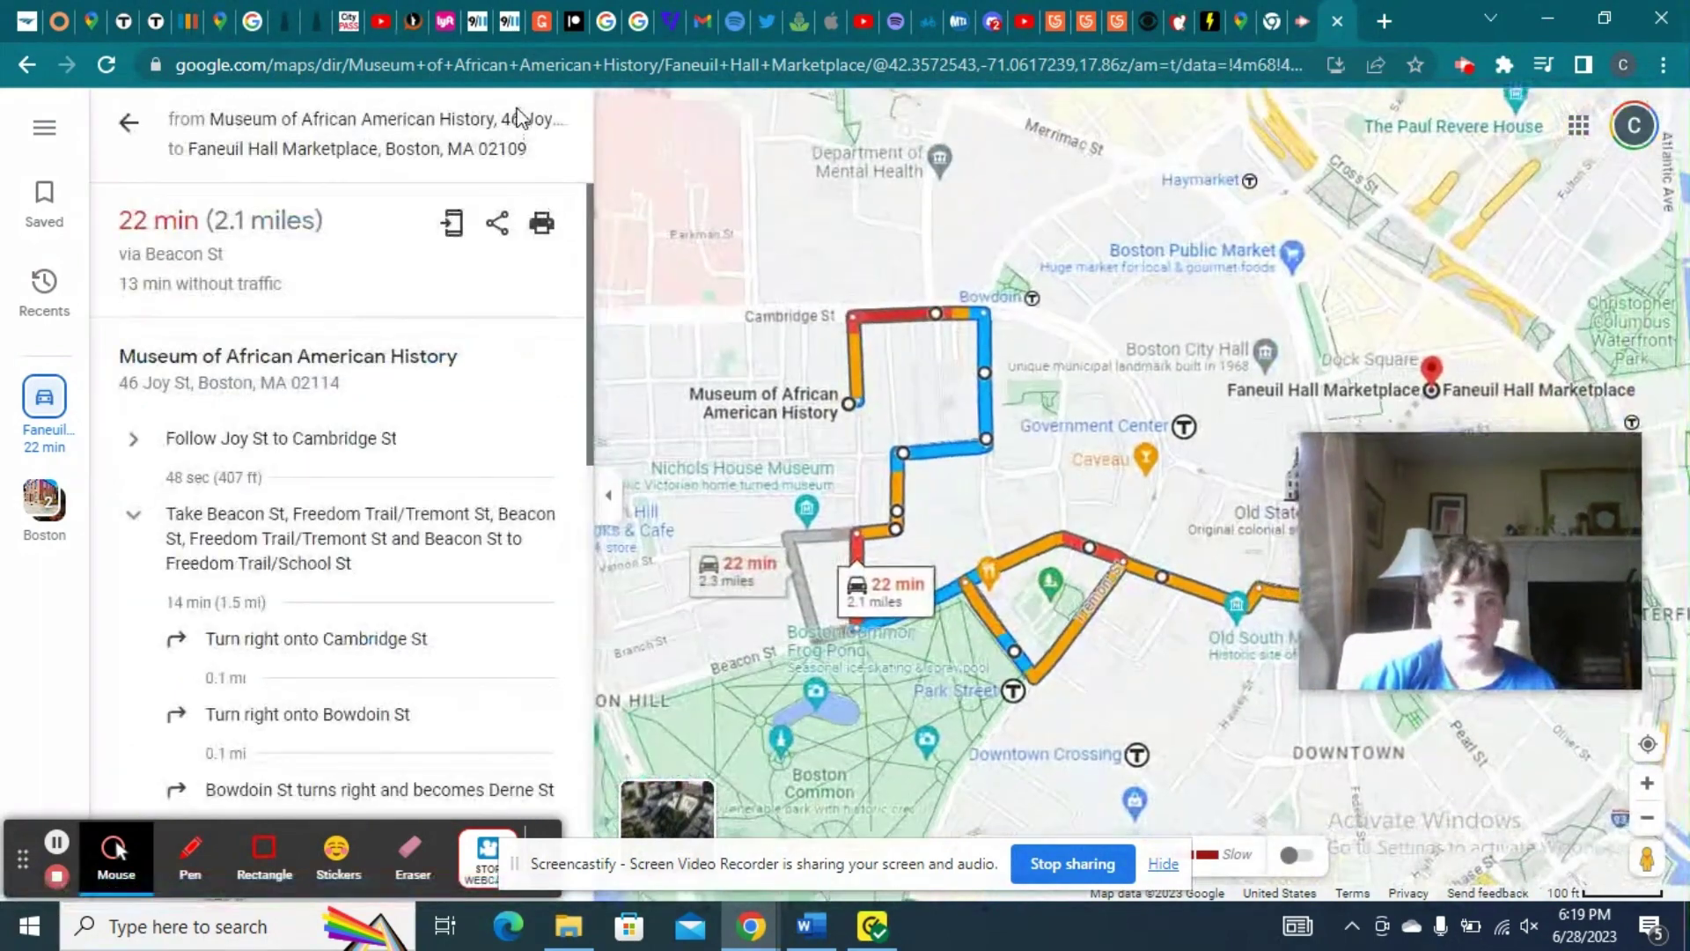
{"action": "left_click", "coordinate": [130, 123]}
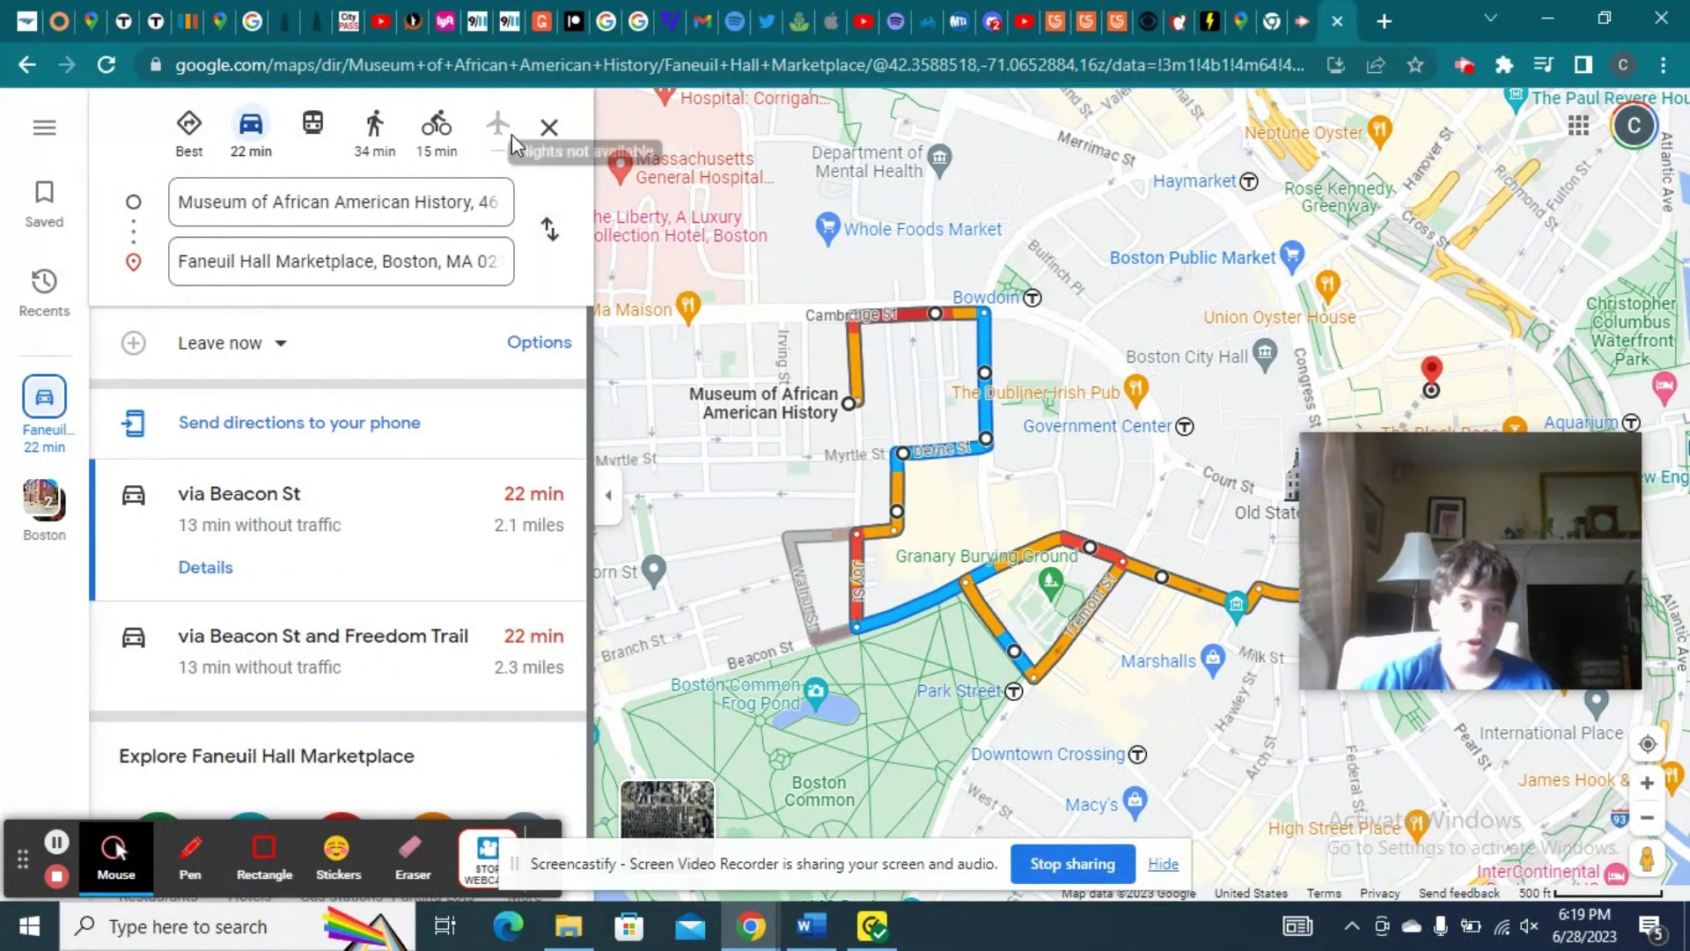
Switch to cycling directions and pull the bike route down past Old State House to Court St.
{"action": "left_click", "coordinate": [431, 132]}
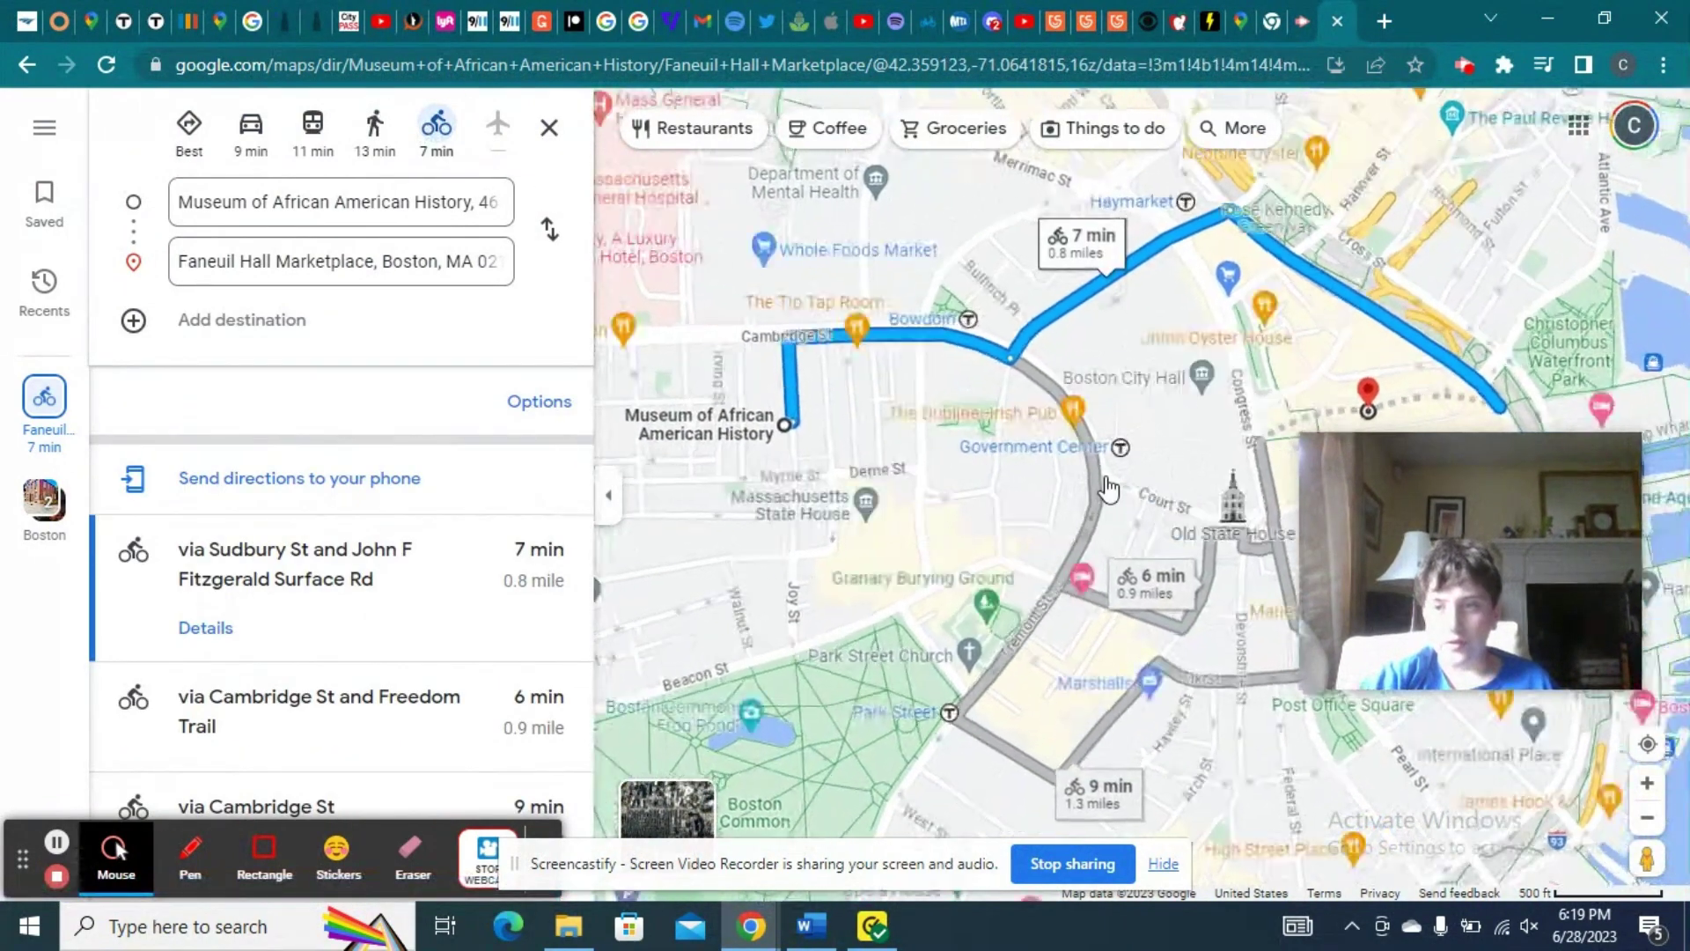
{"action": "scroll", "coordinate": [1257, 330], "scroll_direction": "up", "scroll_amount": 2}
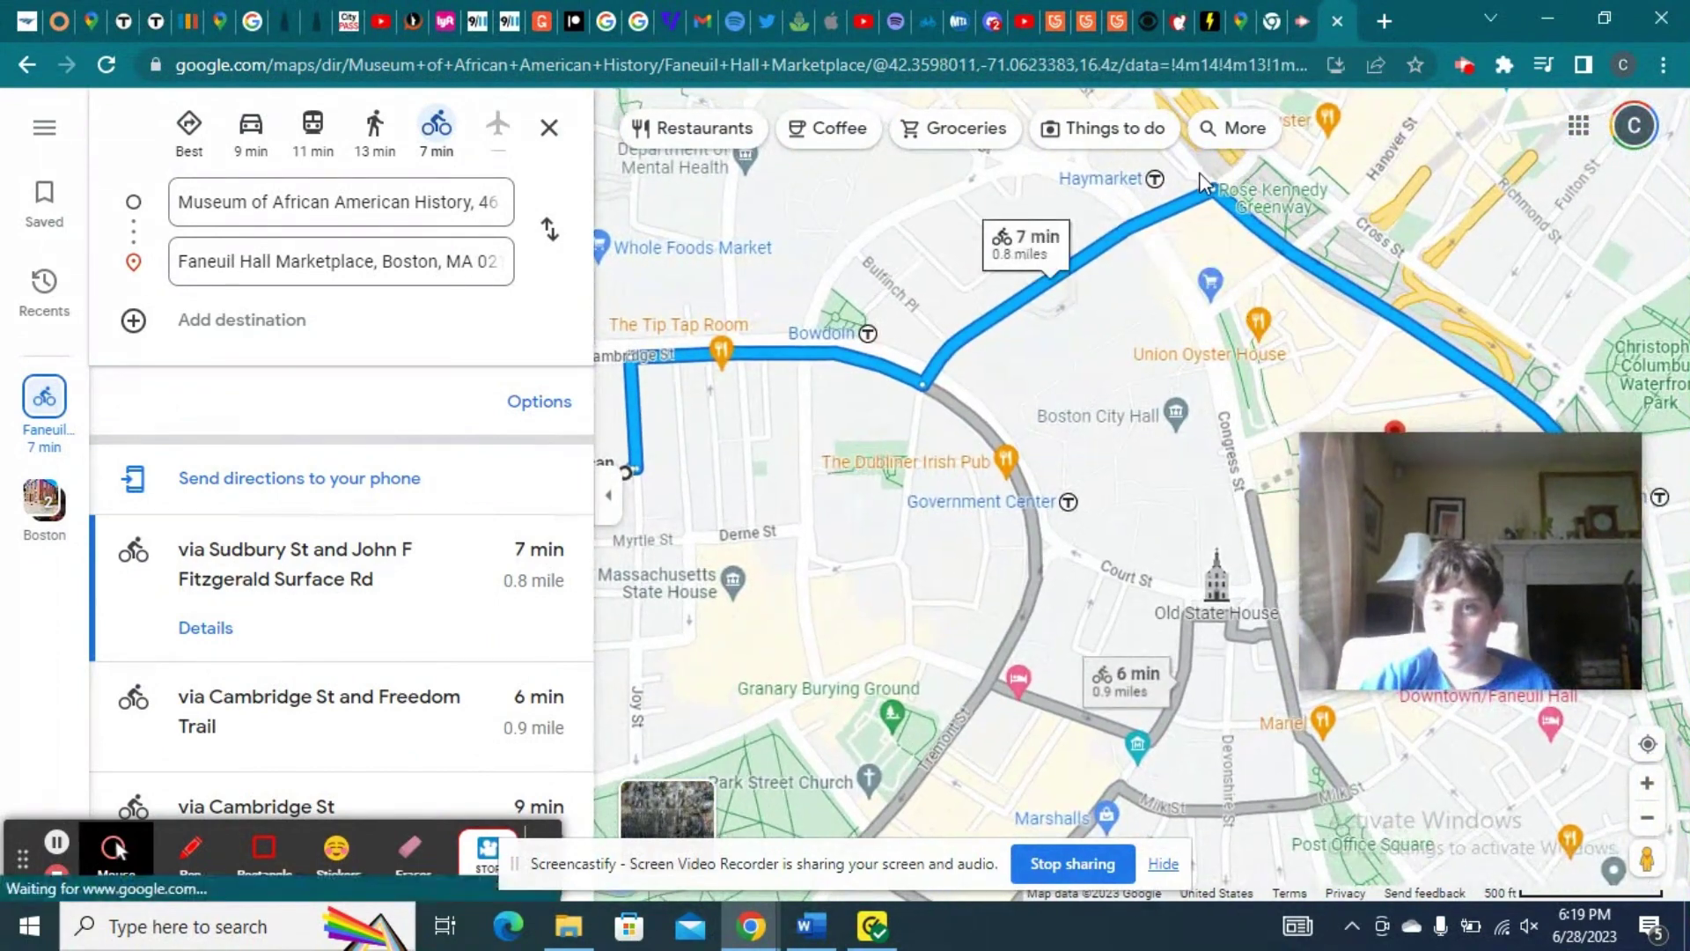
{"action": "left_click_drag", "start_coordinate": [1210, 183], "coordinate": [1236, 710]}
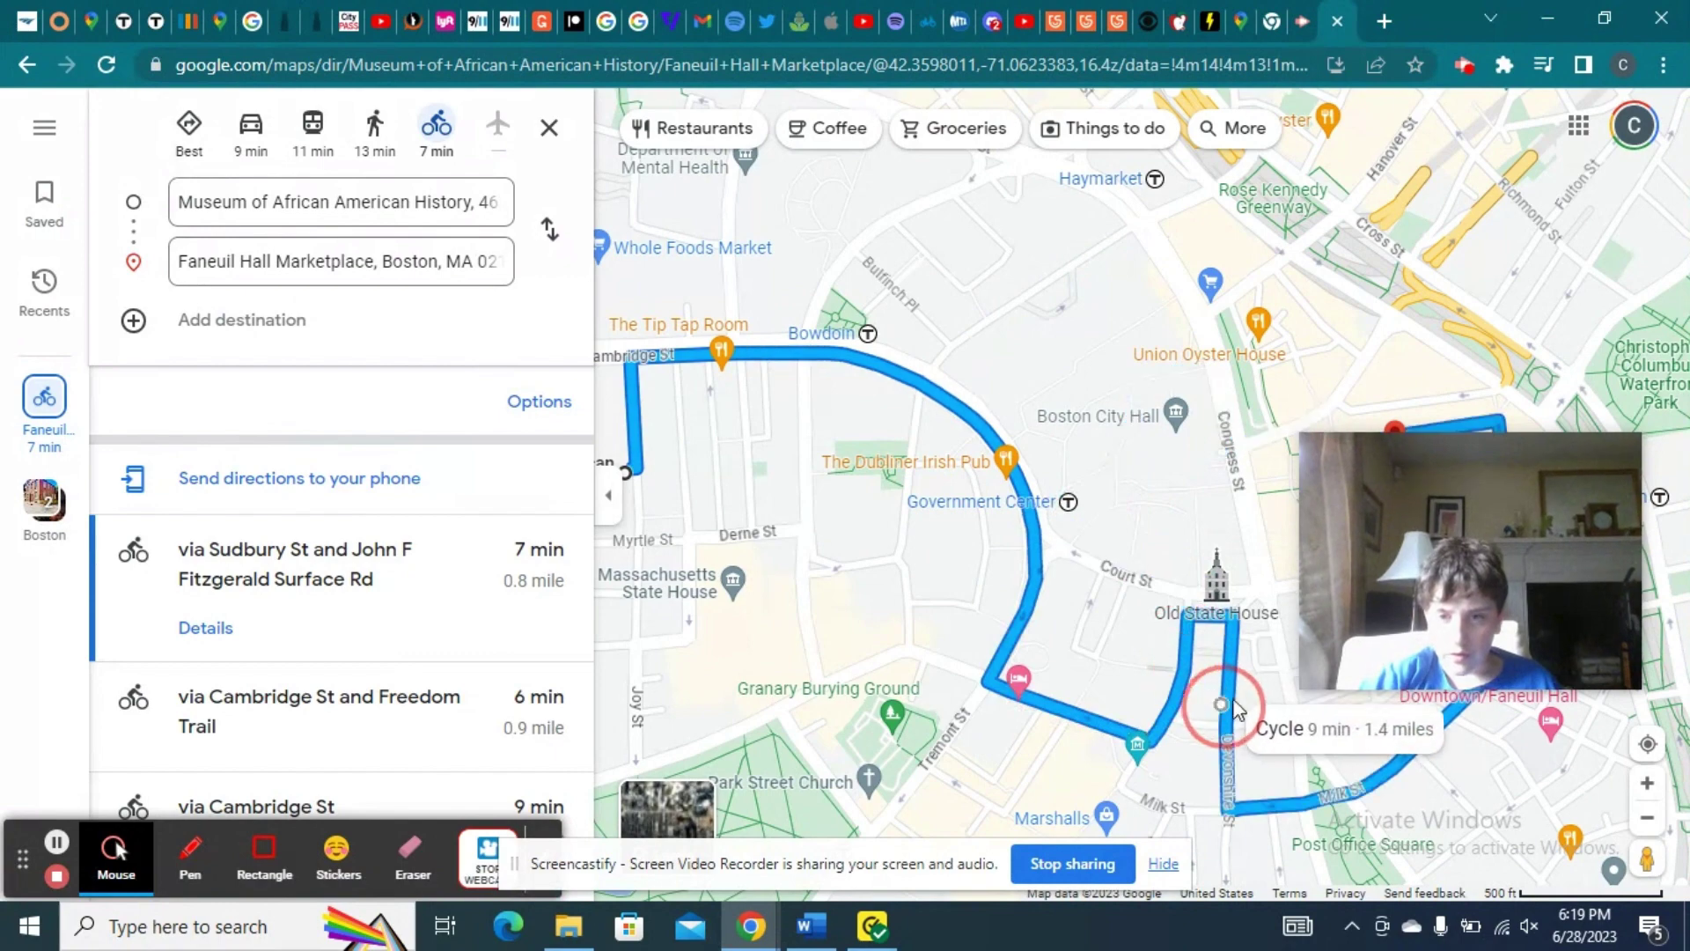
{"action": "mouse_move", "coordinate": [1219, 605]}
{"action": "left_mouse_down"}
{"action": "mouse_move", "coordinate": [1177, 601]}
{"action": "mouse_move", "coordinate": [1228, 609]}
{"action": "mouse_move", "coordinate": [1213, 601]}
{"action": "left_mouse_up"}
Remove the bike waypoint near Faneuil Hall Marketplace, leaving a 6 min, 0.9 mile route via Cambridge St.
{"action": "scroll", "coordinate": [1070, 706], "scroll_direction": "up", "scroll_amount": 1}
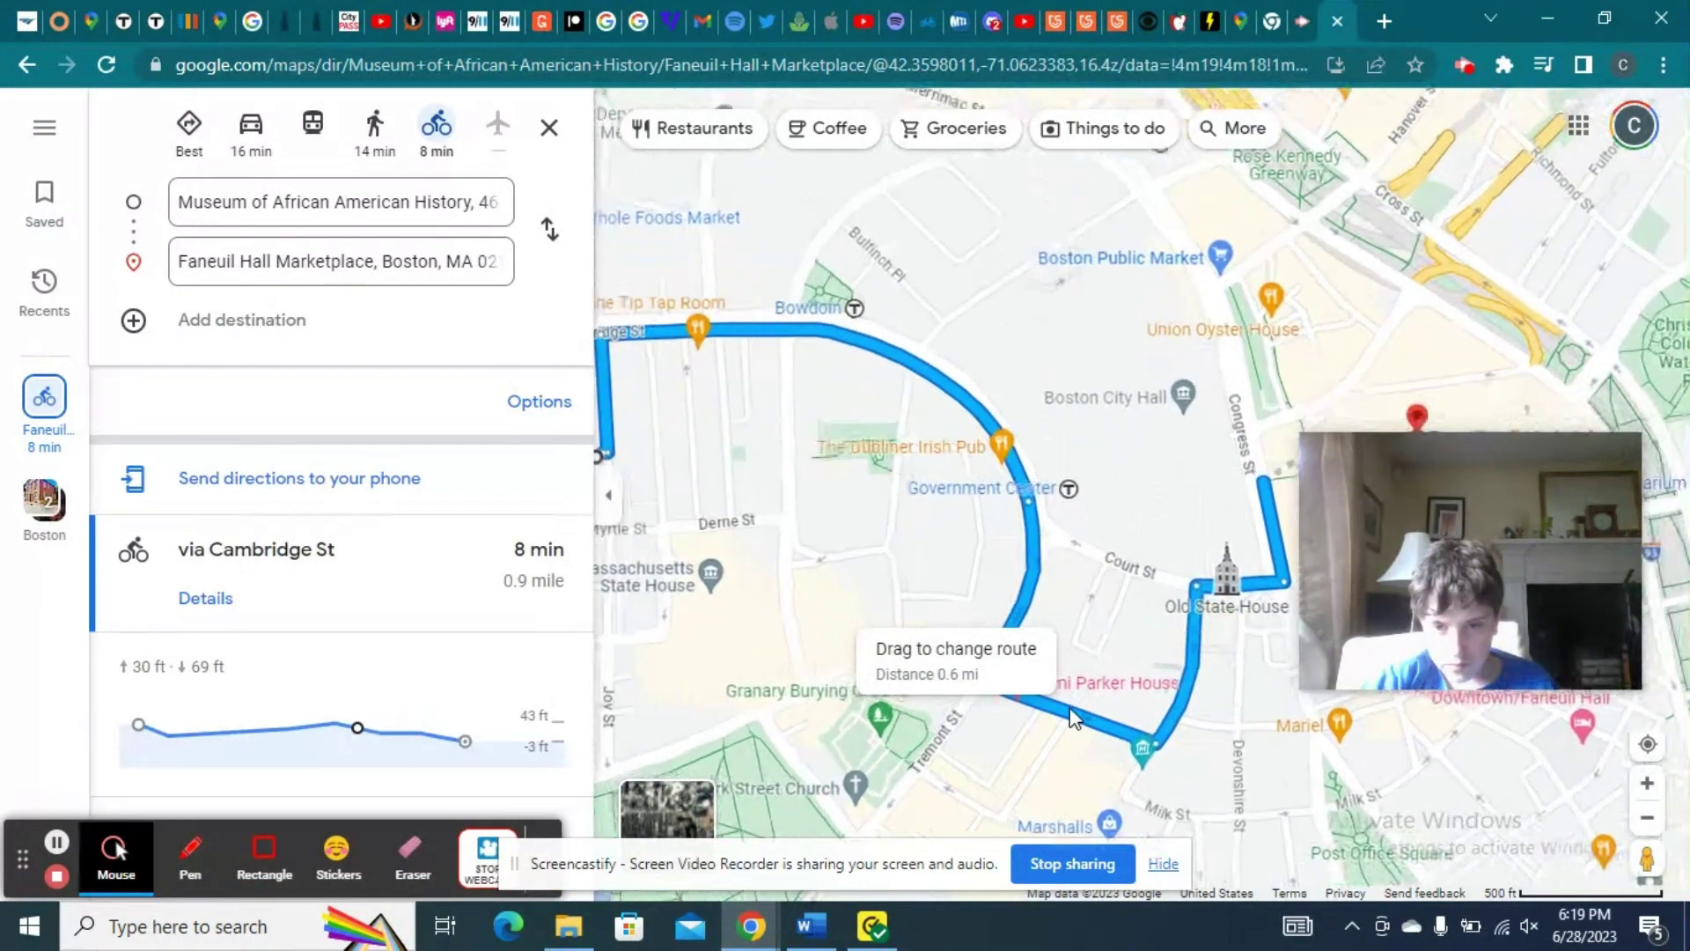
{"action": "scroll", "coordinate": [1069, 706], "scroll_direction": "up", "scroll_amount": 2}
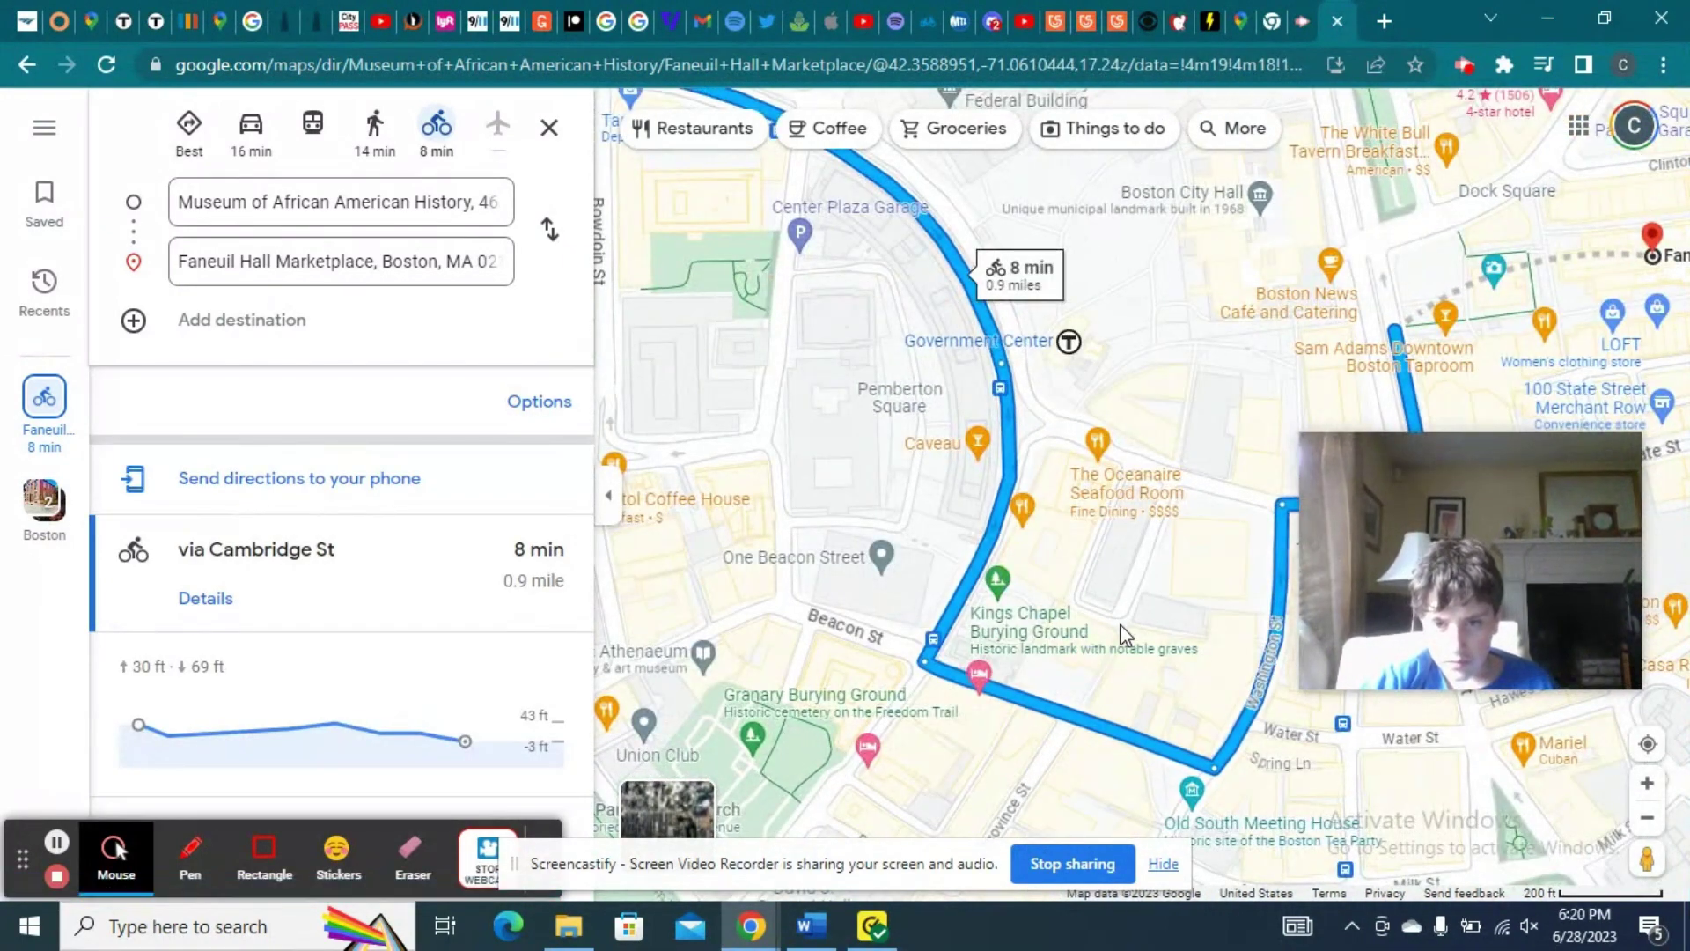
{"action": "left_click_drag", "start_coordinate": [1123, 634], "coordinate": [804, 660]}
{"action": "left_click_drag", "start_coordinate": [1126, 632], "coordinate": [1032, 766]}
{"action": "left_click", "coordinate": [920, 515]}
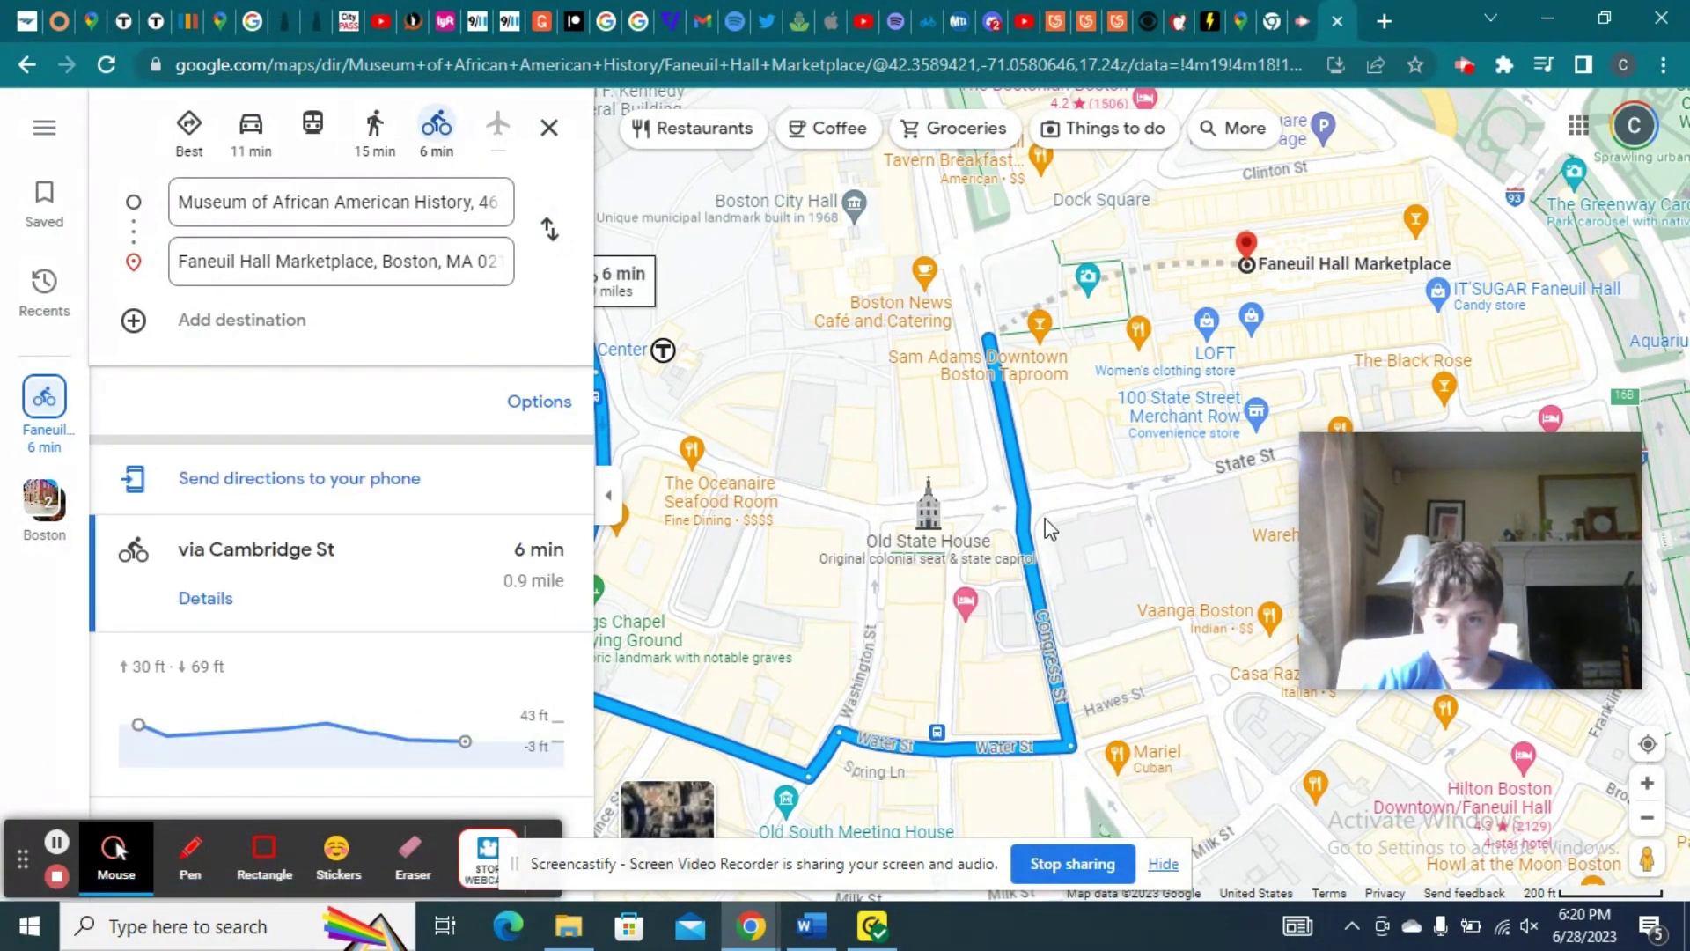
{"action": "scroll", "coordinate": [1046, 384], "scroll_direction": "up", "scroll_amount": 3}
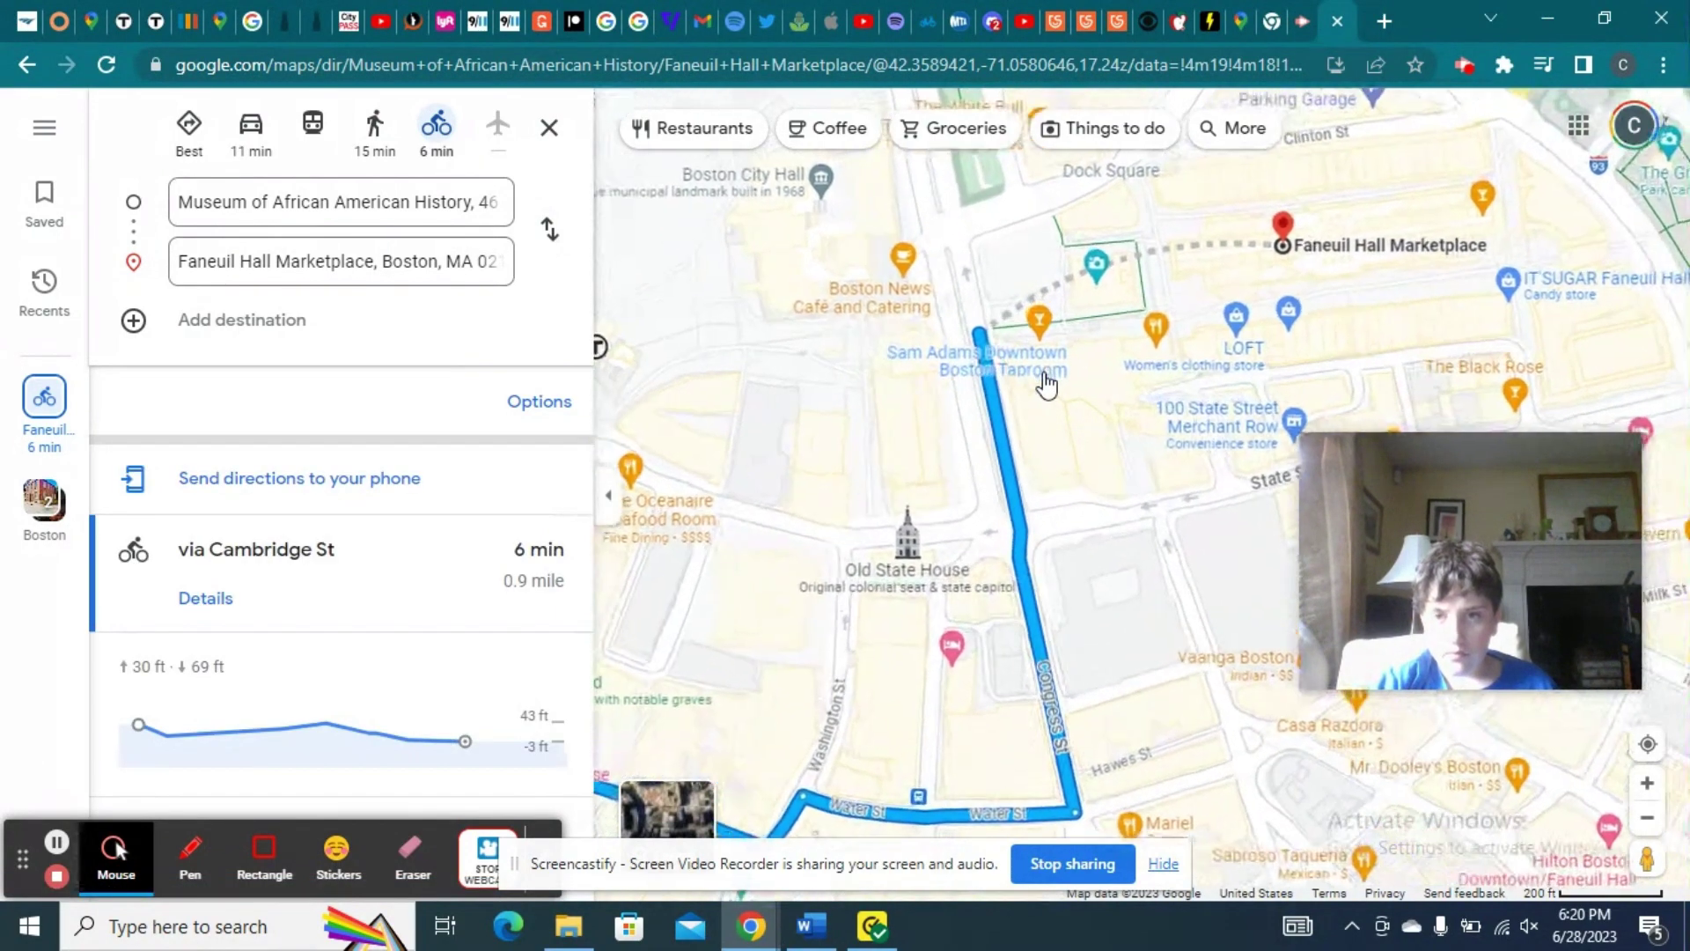
{"action": "mouse_move", "coordinate": [1045, 381]}
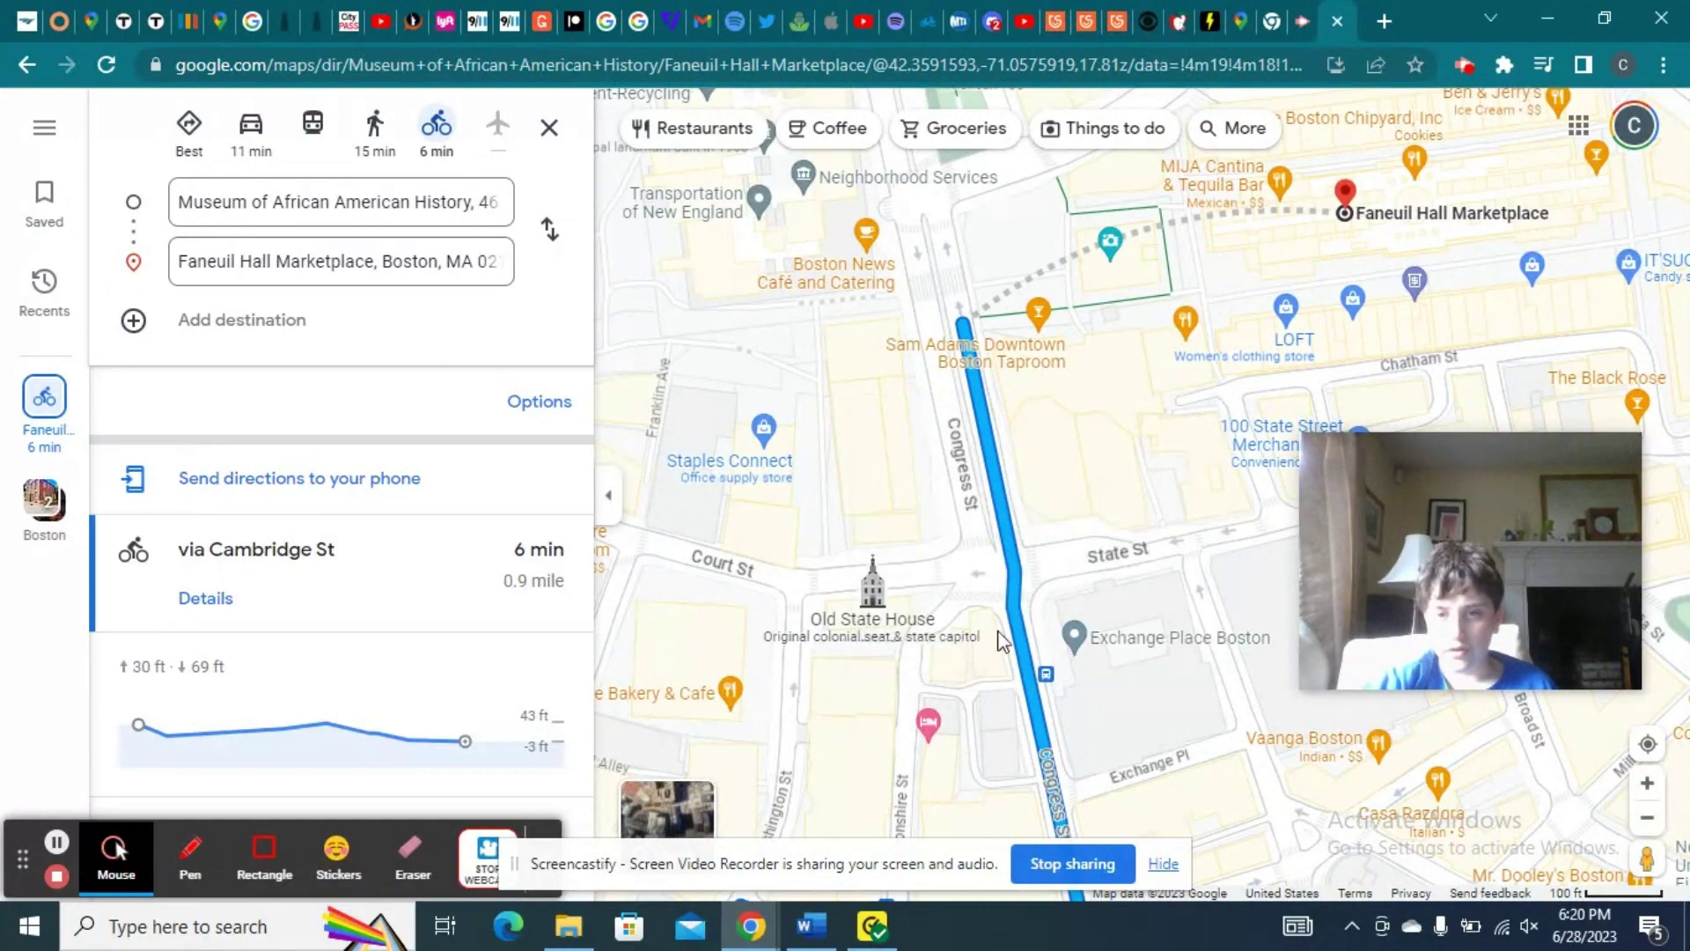
{"action": "scroll", "coordinate": [1085, 536], "scroll_direction": "down", "scroll_amount": 3}
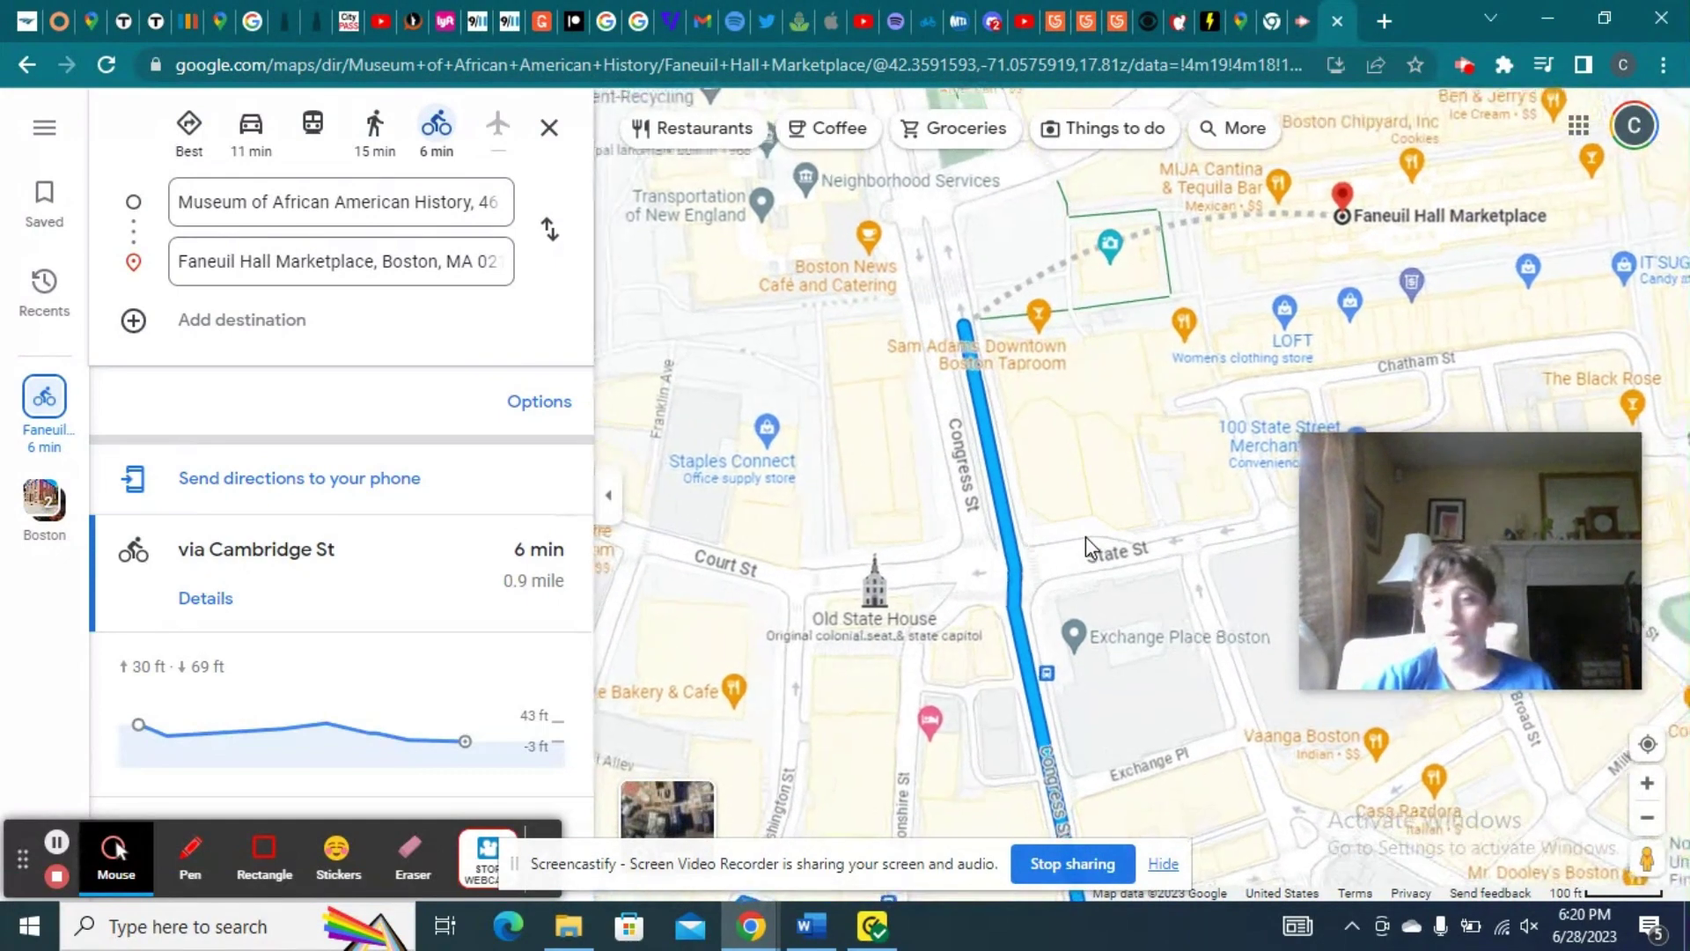
{"action": "scroll", "coordinate": [1089, 546], "scroll_direction": "up", "scroll_amount": 2}
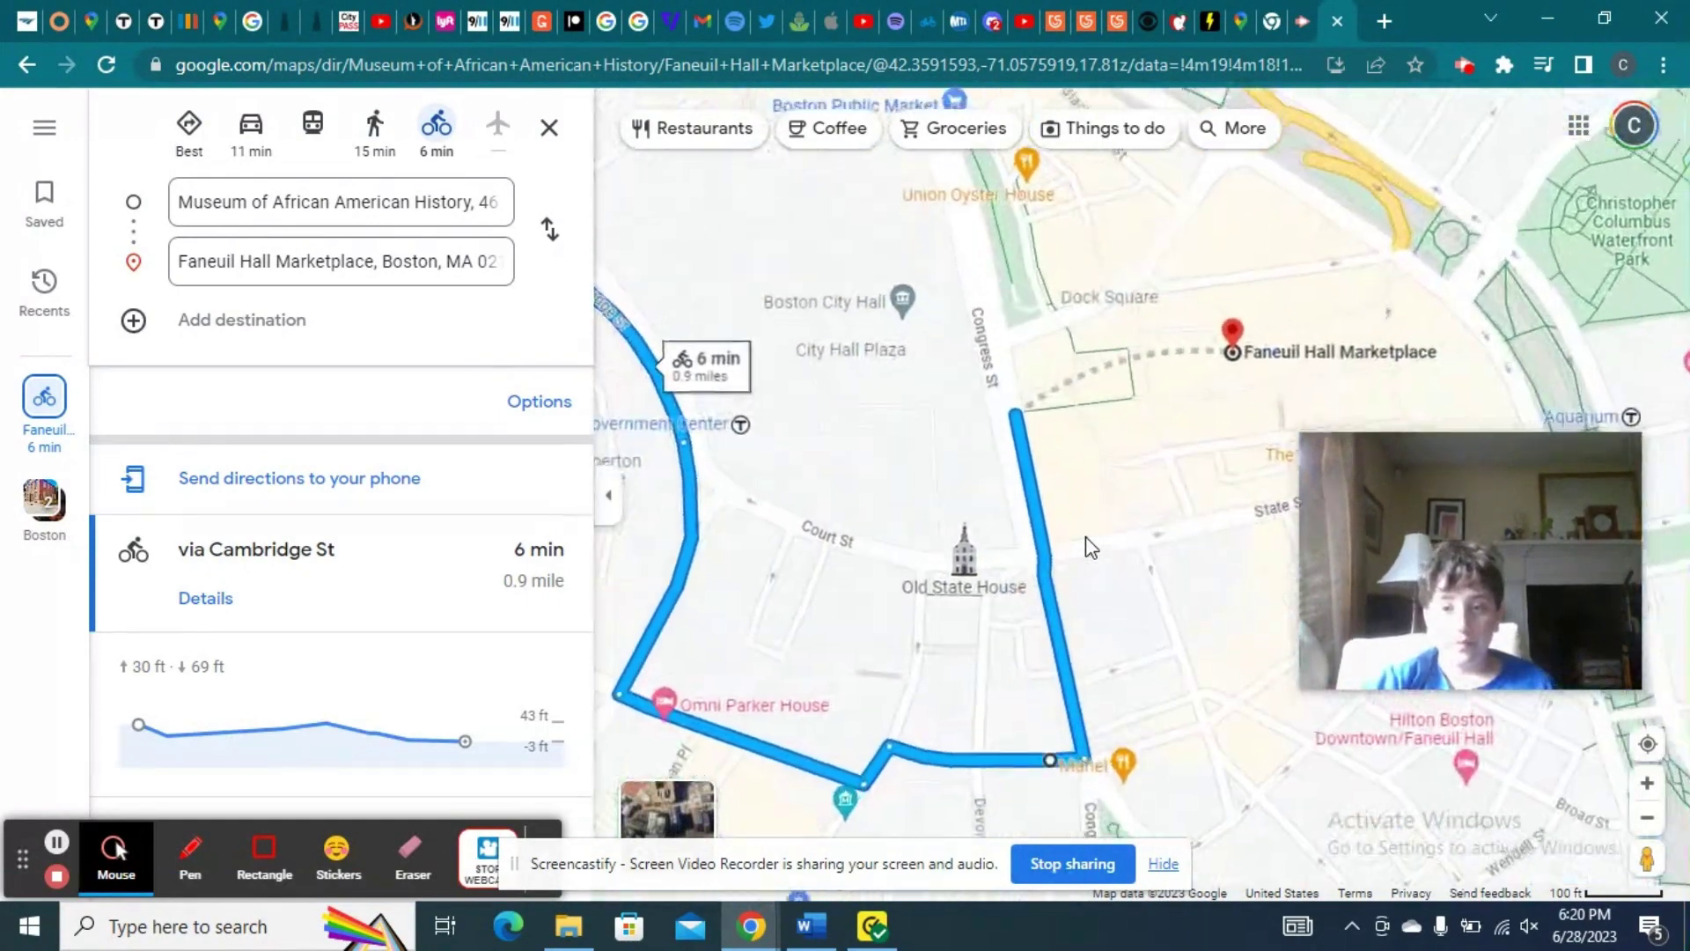
{"action": "left_click_drag", "start_coordinate": [785, 679], "coordinate": [915, 567]}
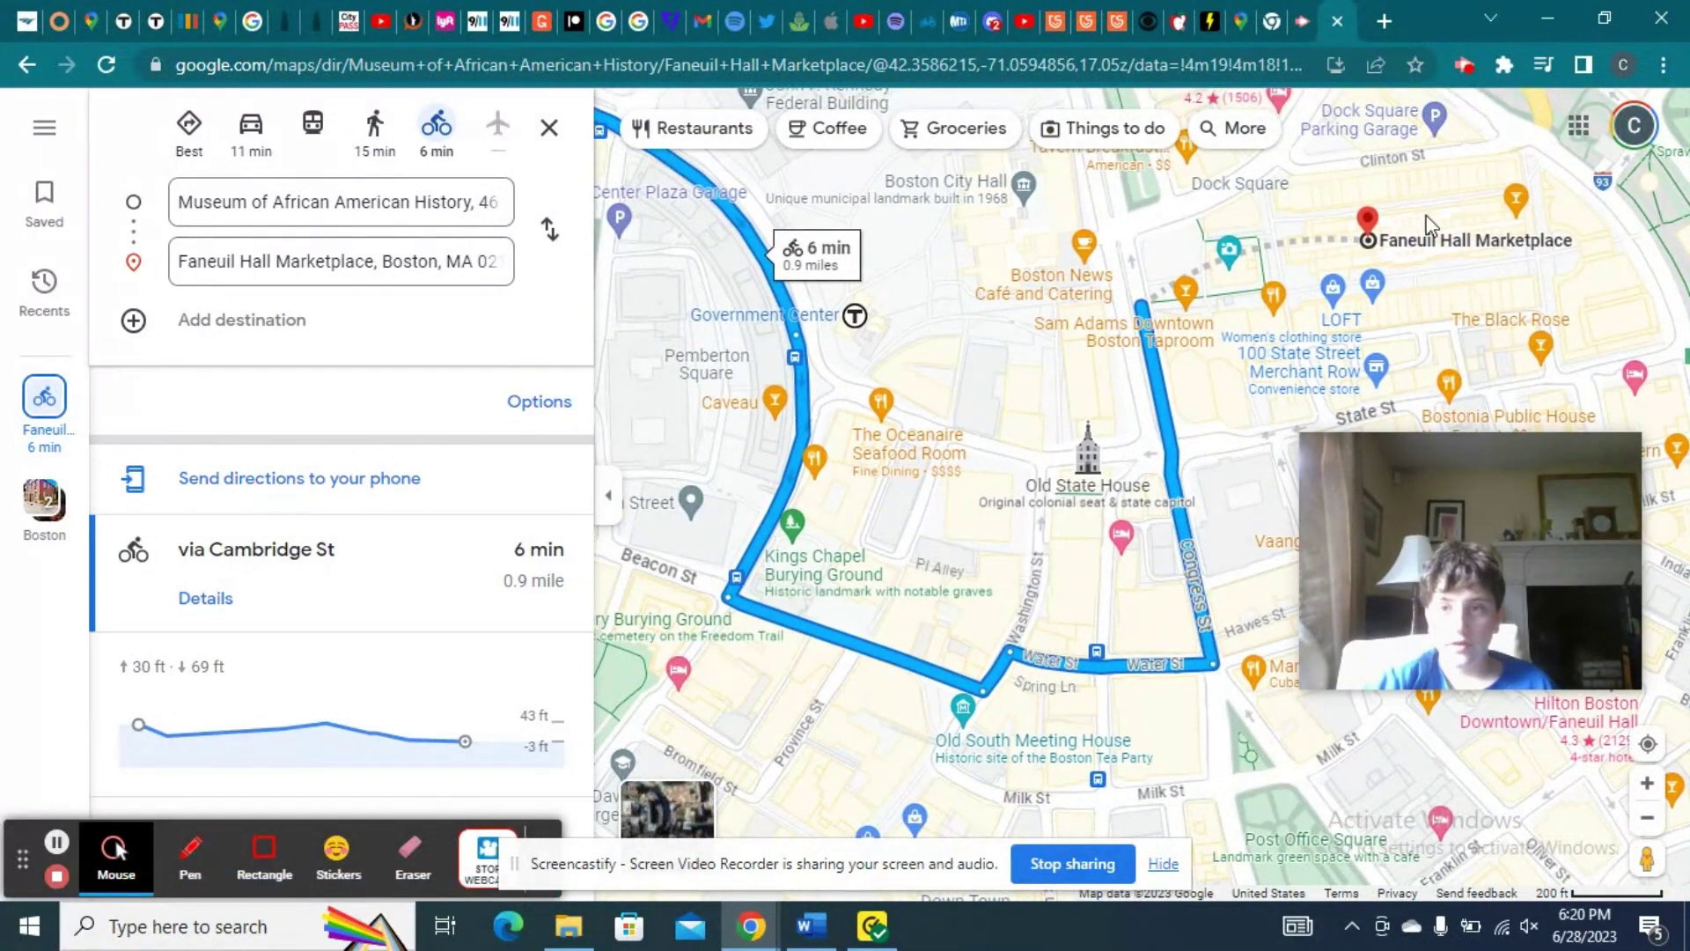
{"action": "left_click", "coordinate": [1466, 65]}
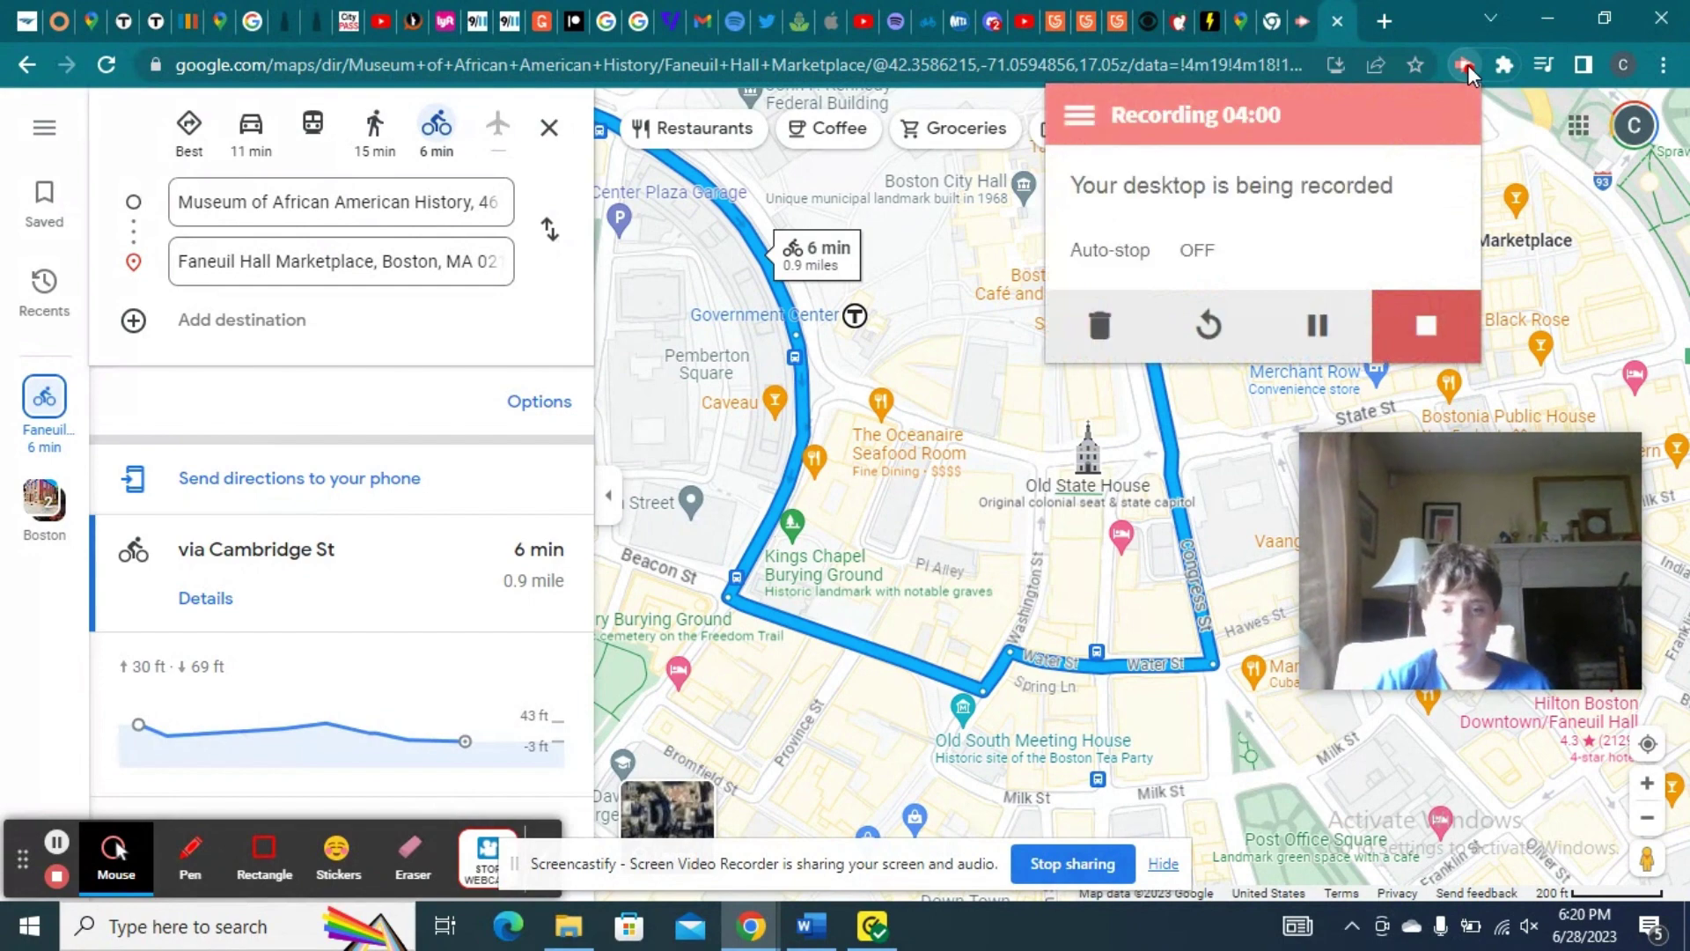